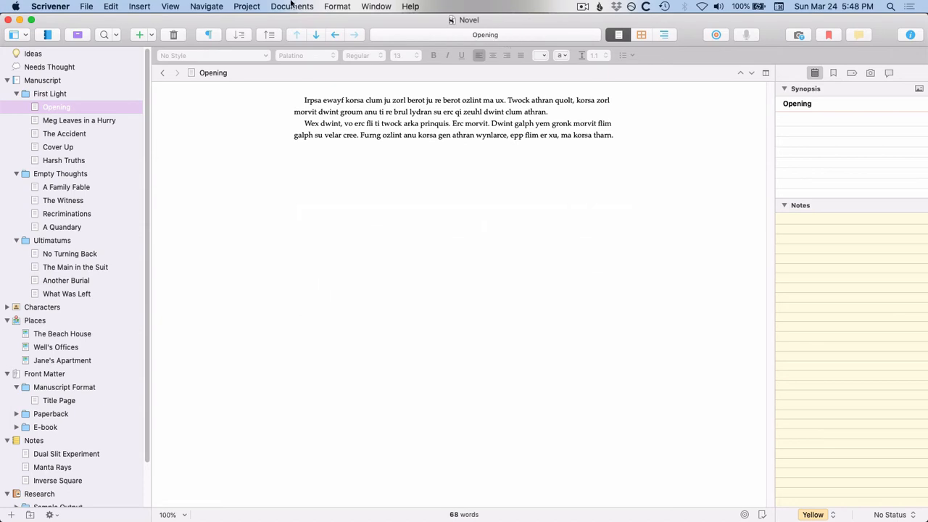
Open the compile settings for the manuscript and choose the Manuscript (Times) format after viewing the Modern format
click(88, 8)
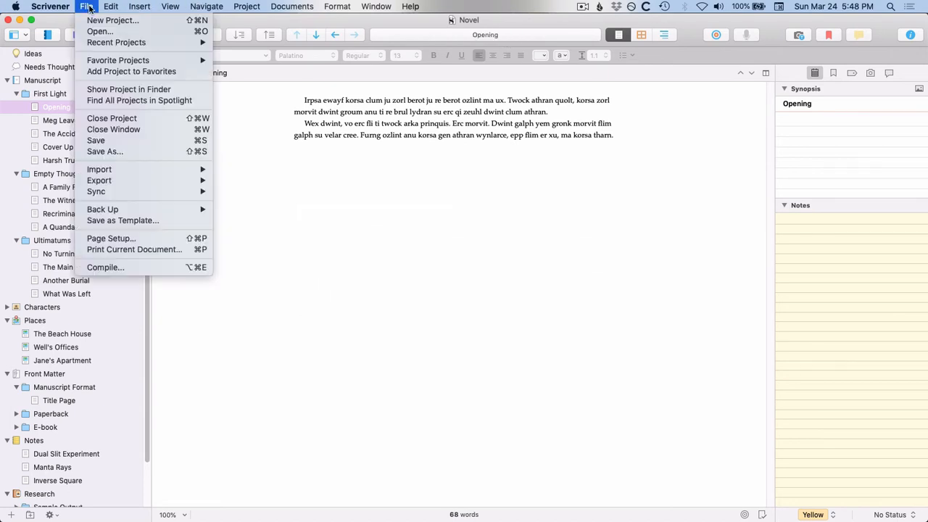
click(127, 267)
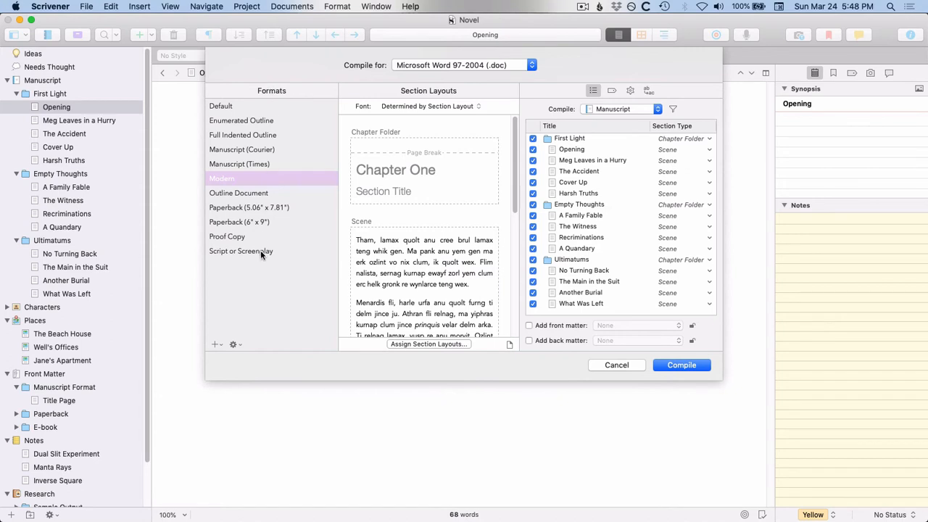
click(233, 165)
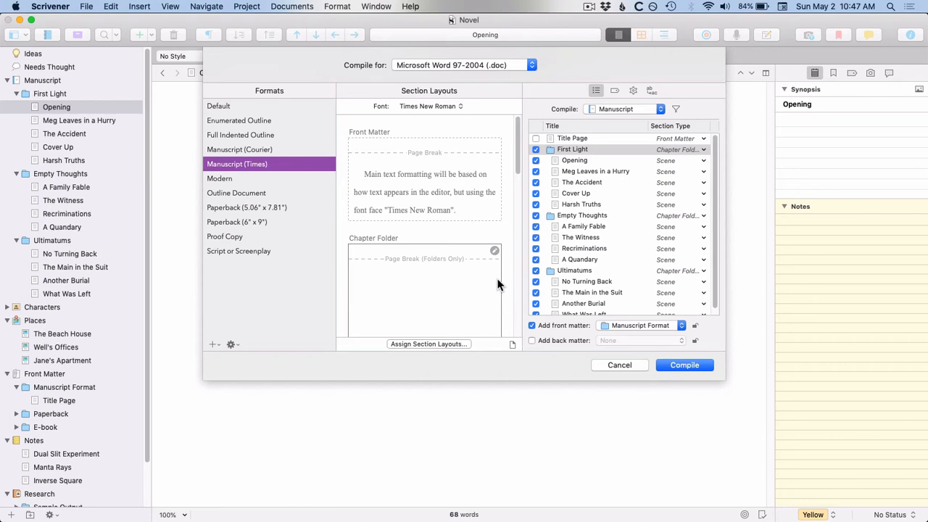
click(221, 178)
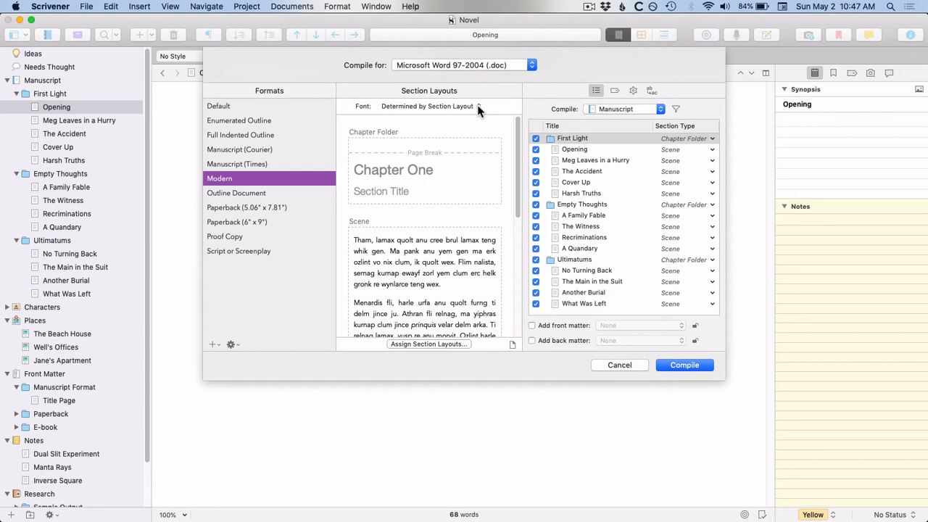
click(247, 165)
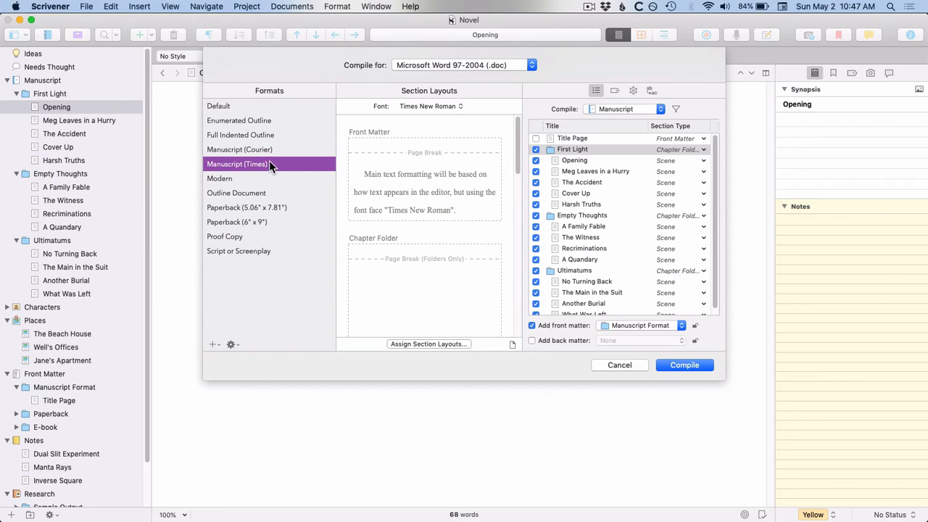
Set the section layout font of the Manuscript (Times) format to Palatino
click(459, 107)
scroll(462, 109, up, 15)
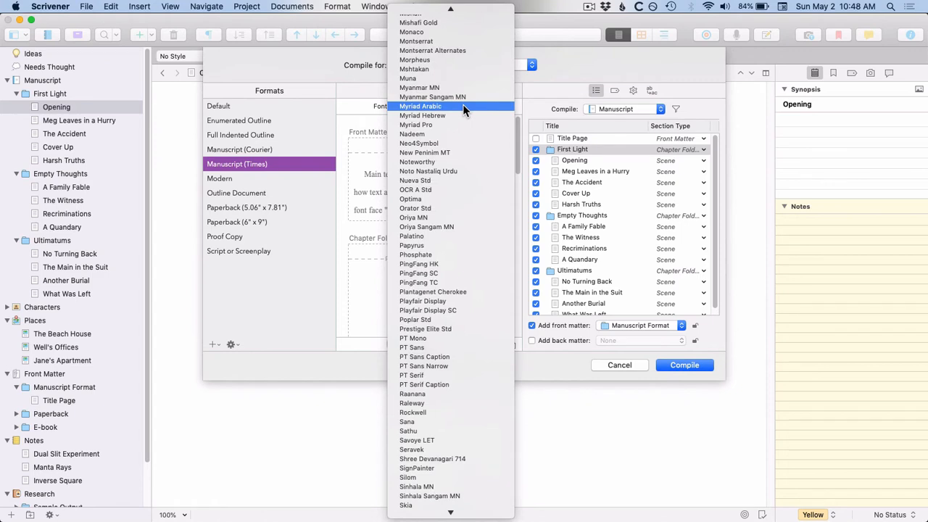
click(443, 235)
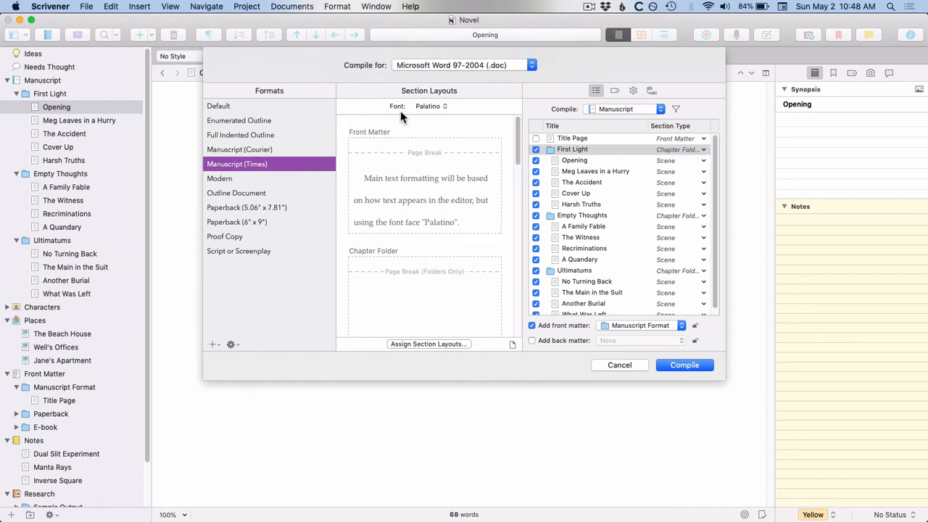
Change the section layout font of the Manuscript (Times) format back to Times New Roman
click(442, 106)
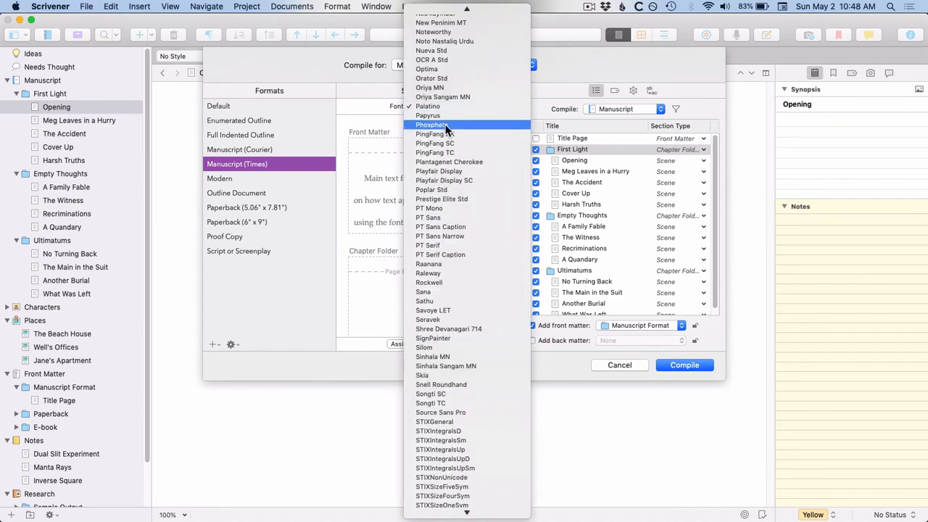
scroll(440, 260, down, 4)
scroll(440, 260, up, 20)
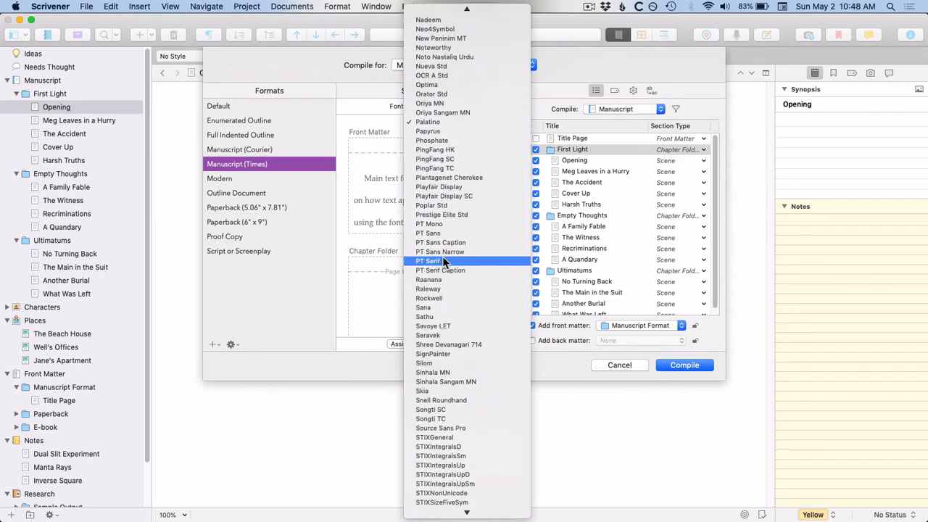
scroll(445, 260, up, 3)
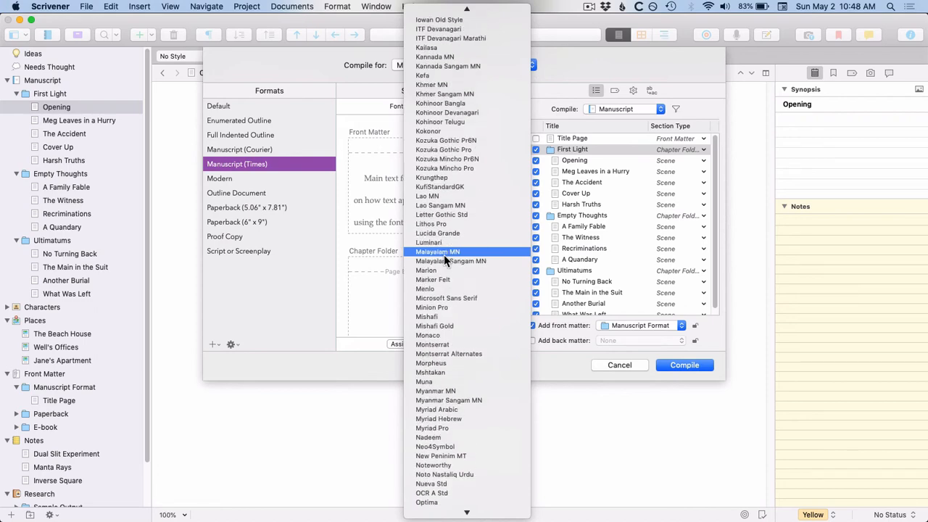
scroll(442, 266, down, 20)
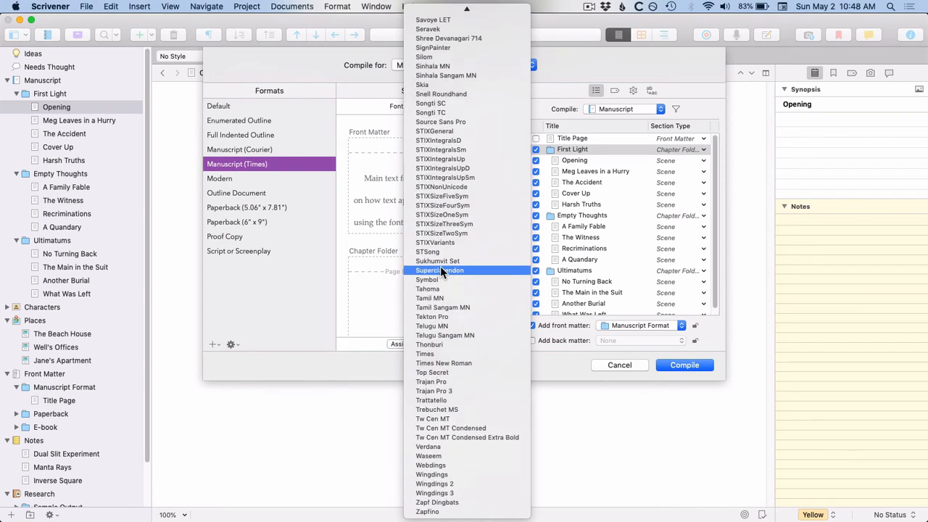
click(447, 364)
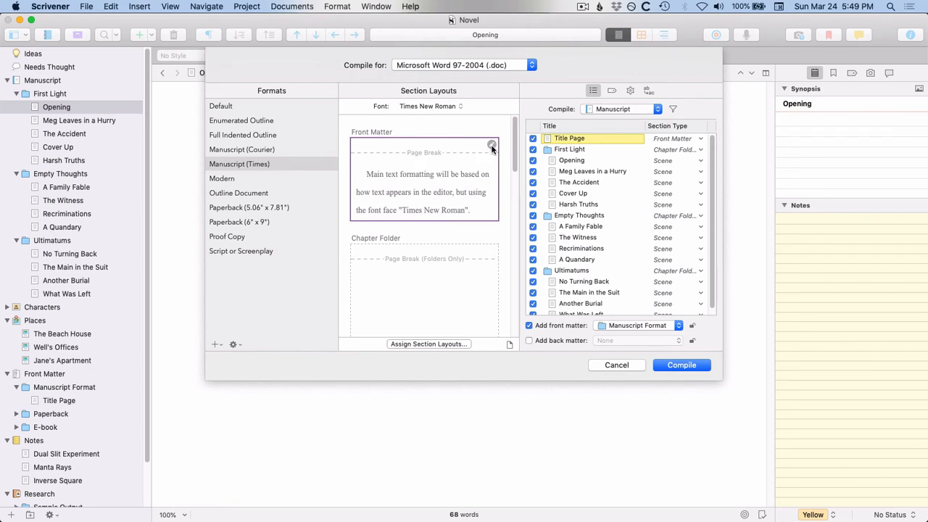
Duplicate the built-in Manuscript (Times) format and open the copy for editing
click(491, 147)
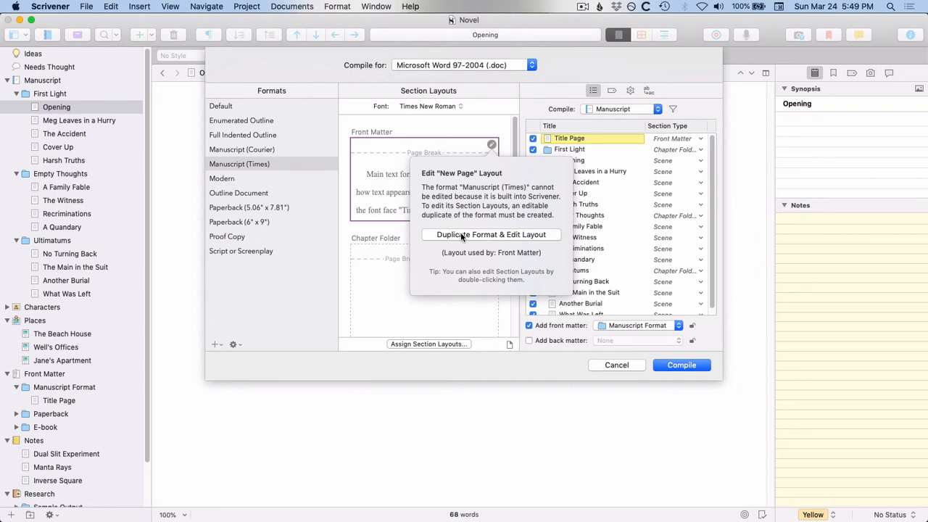
click(373, 172)
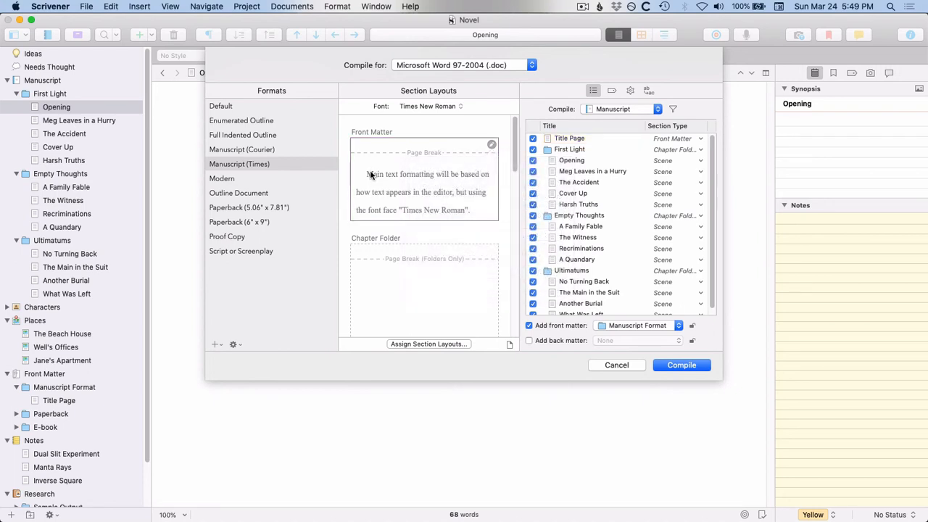
click(215, 345)
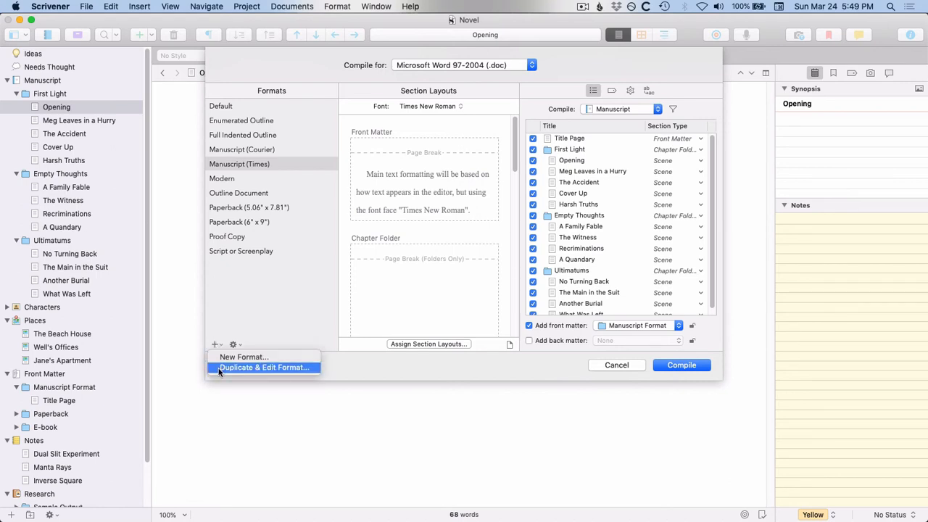
click(218, 368)
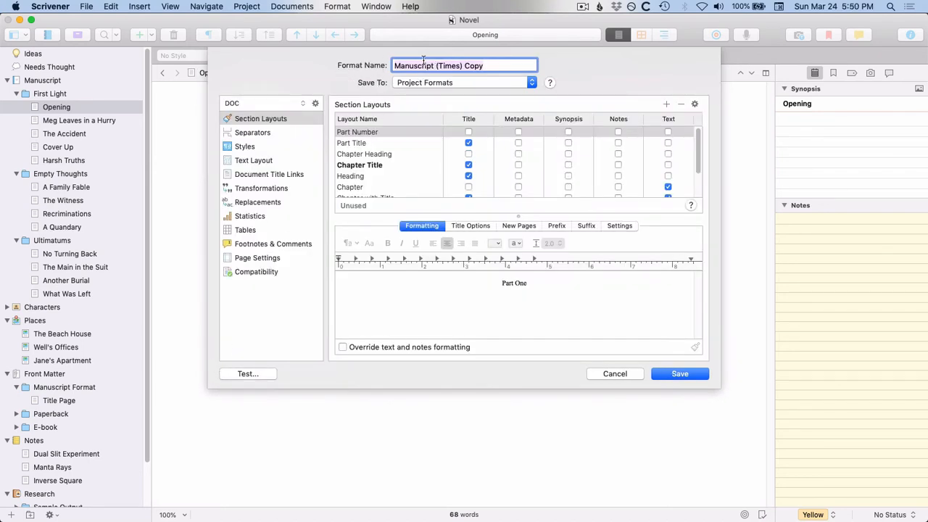
Name the duplicated format "Manuscript (Palatino)" and keep it saved to Project Formats
click(485, 65)
key(BackSpace)
key(BackSpace)
key(BackSpace)
key(BackSpace)
key(BackSpace)
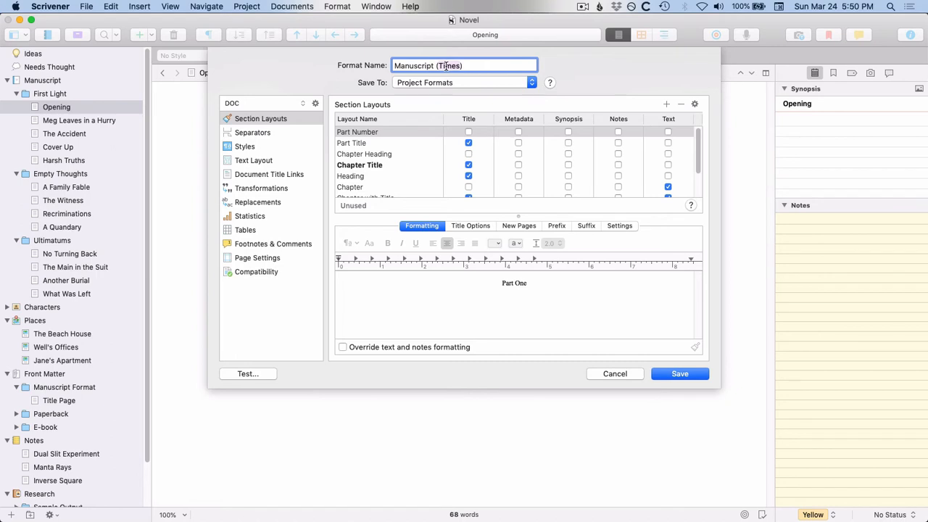
key(BackSpace)
key(BackSpace)
key(BackSpace)
key(BackSpace)
key(BackSpace)
key(BackSpace)
text(Palatino))
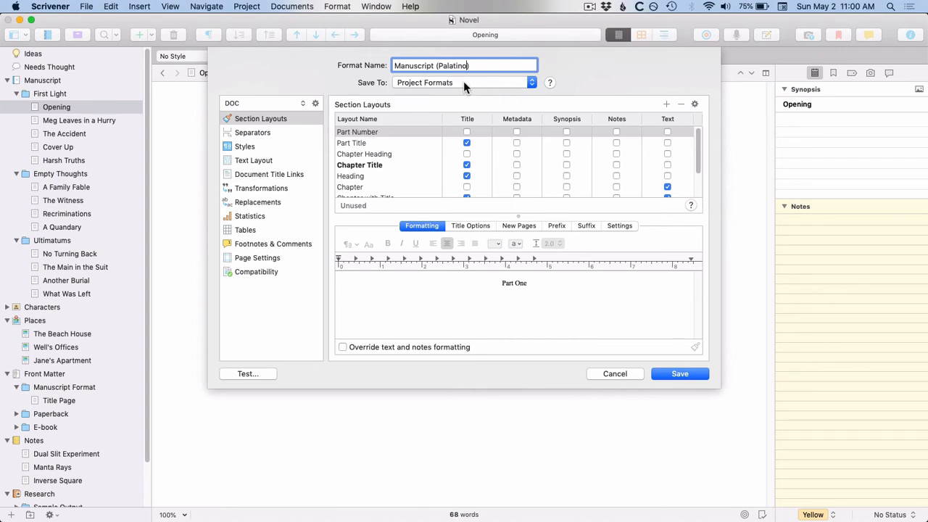
click(533, 84)
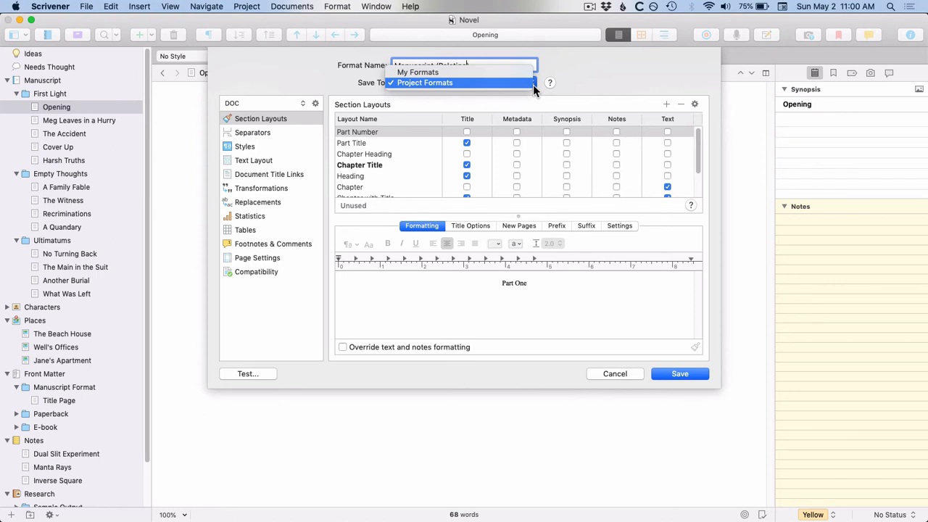
click(494, 82)
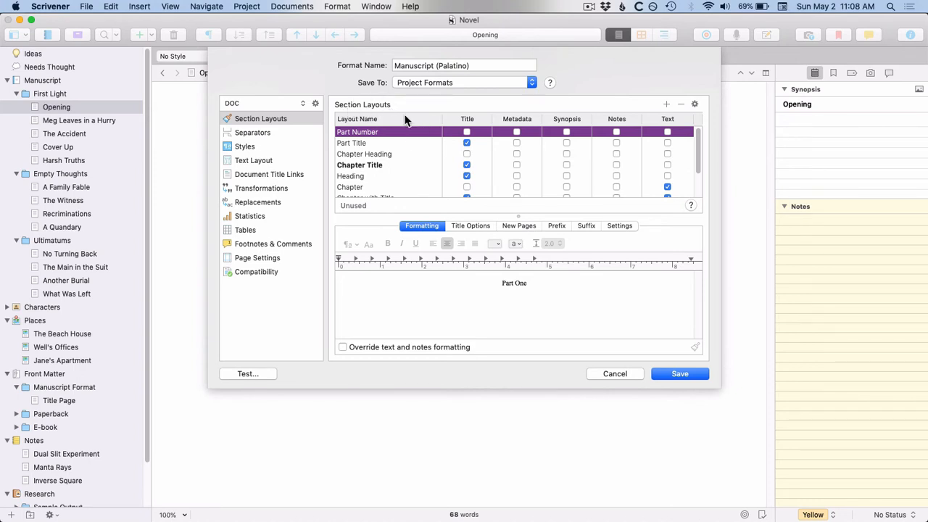
In the Chapter Title section layout, make the "Chapter One" line bold
scroll(406, 124, down, 1)
scroll(411, 154, down, 3)
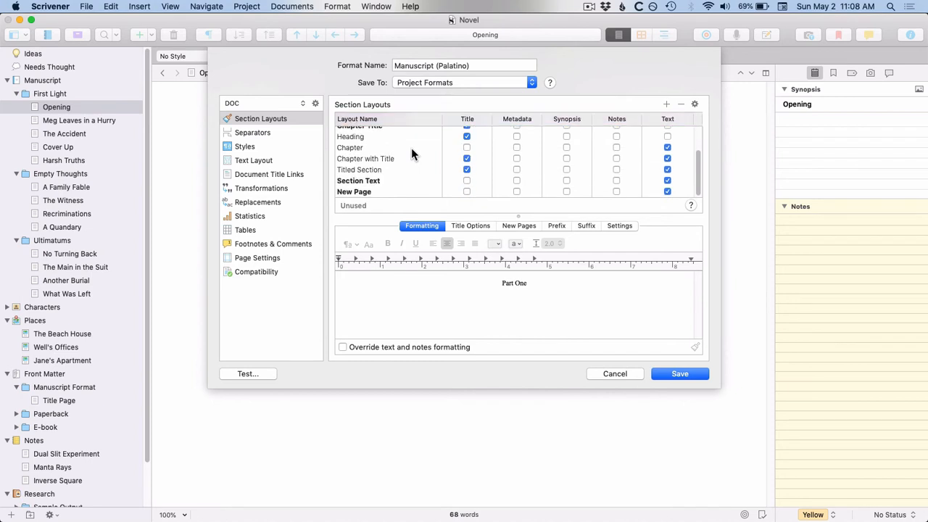
scroll(411, 148, up, 3)
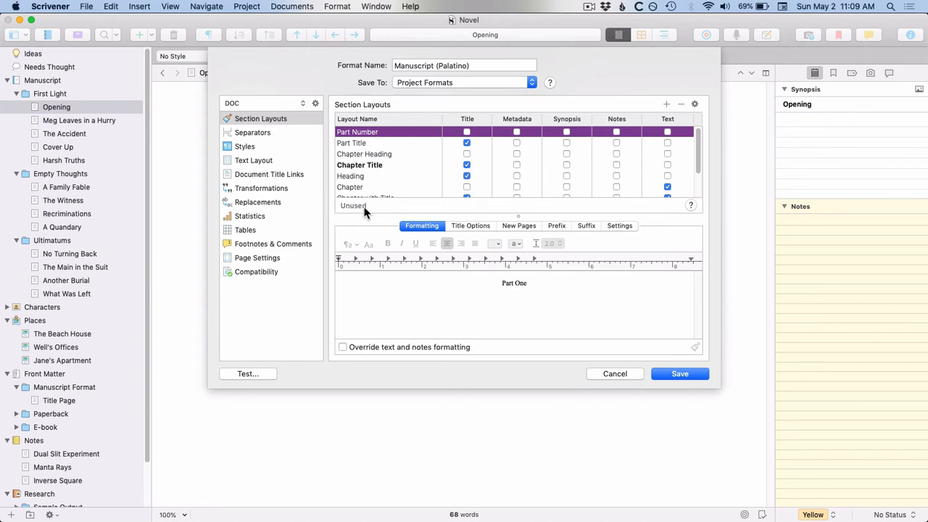
click(370, 164)
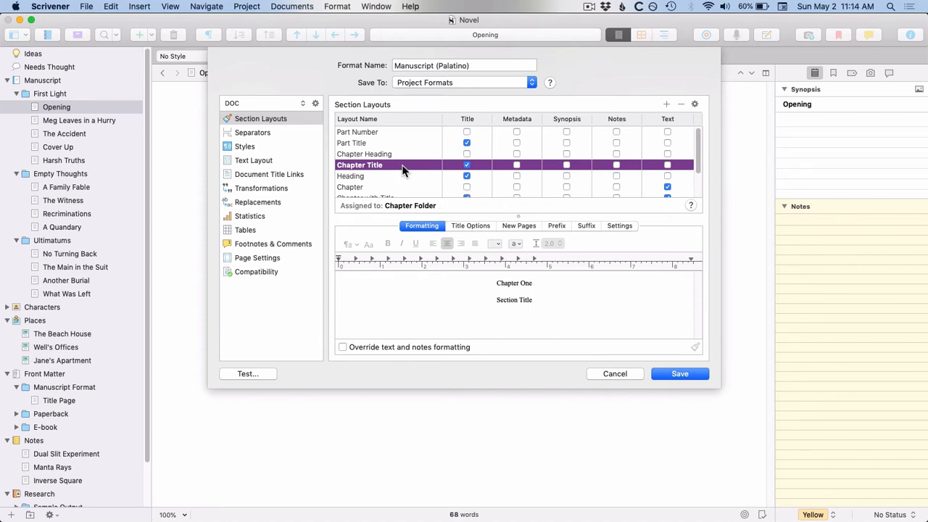
click(490, 282)
drag(490, 283, 558, 310)
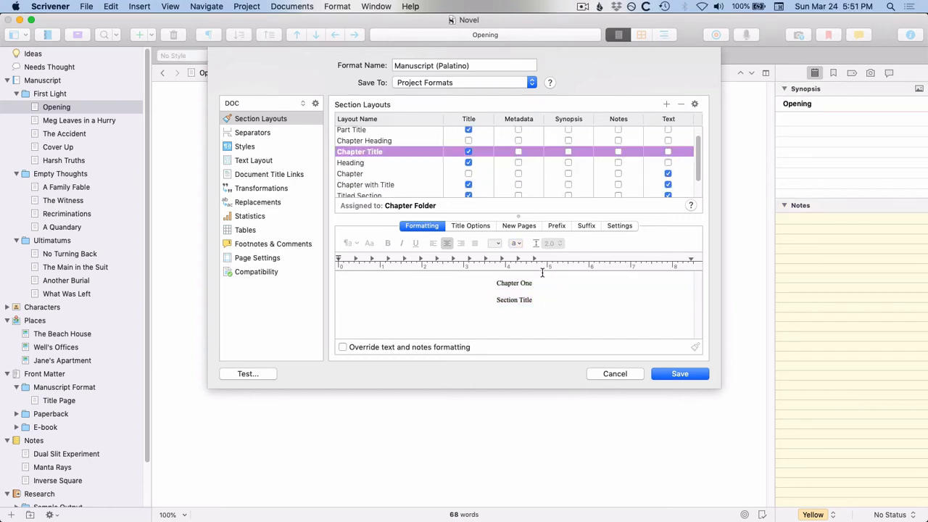
click(487, 284)
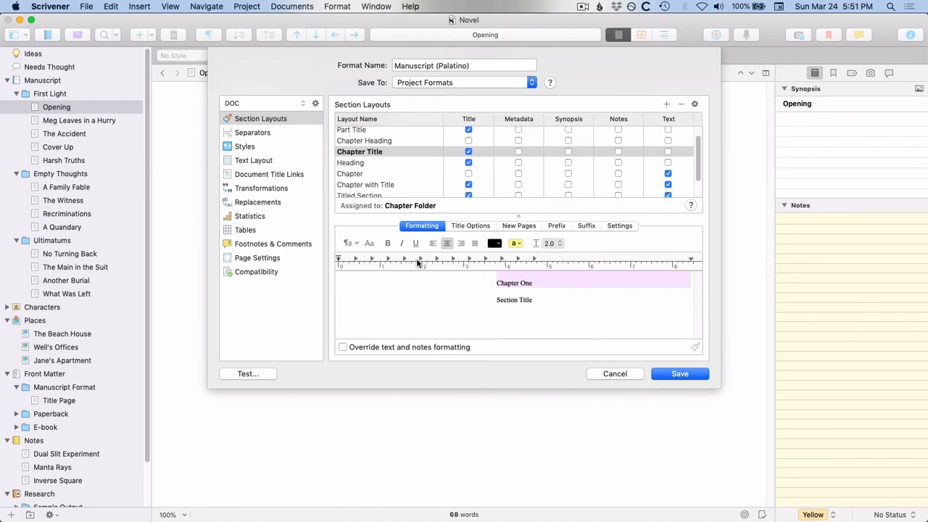
click(388, 244)
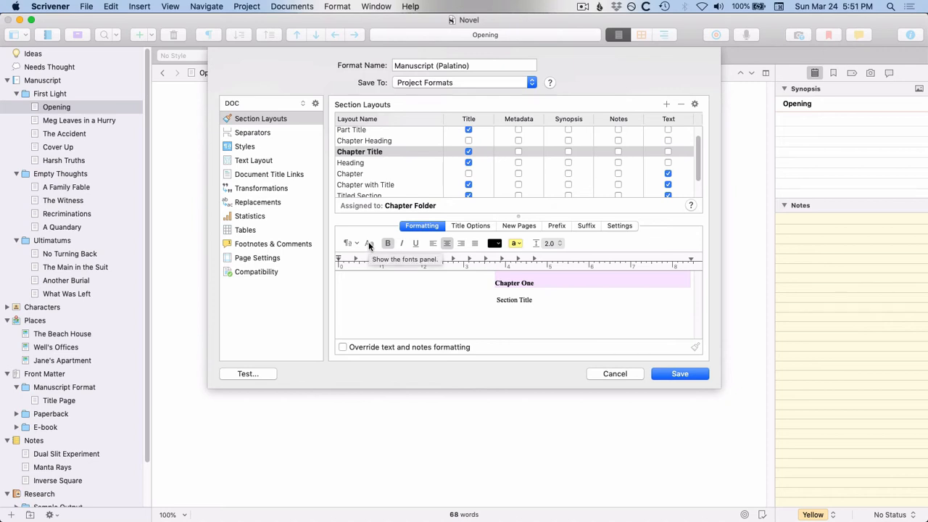
Set the "Chapter One" line of the Chapter Title layout to the Palatino font at size 16
click(369, 245)
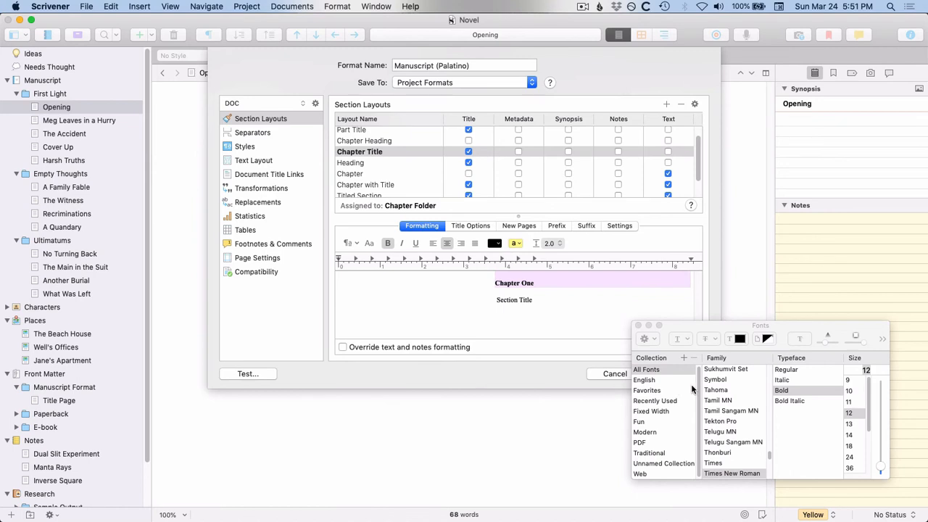
scroll(732, 397, up, 2)
scroll(732, 397, up, 15)
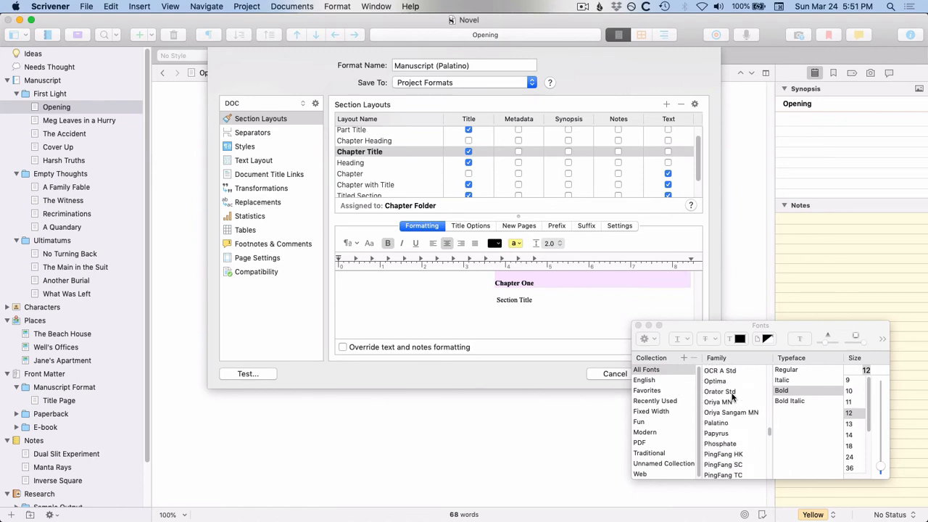
scroll(732, 395, down, 5)
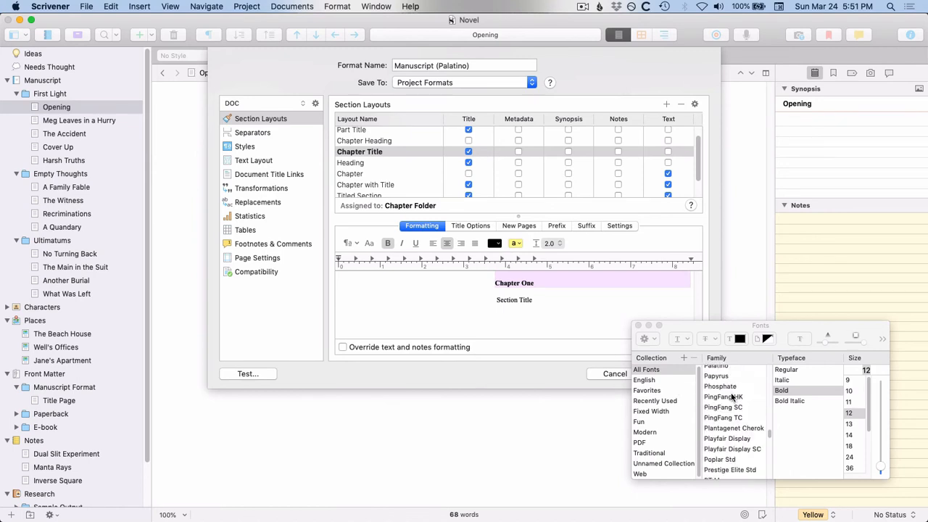
click(714, 379)
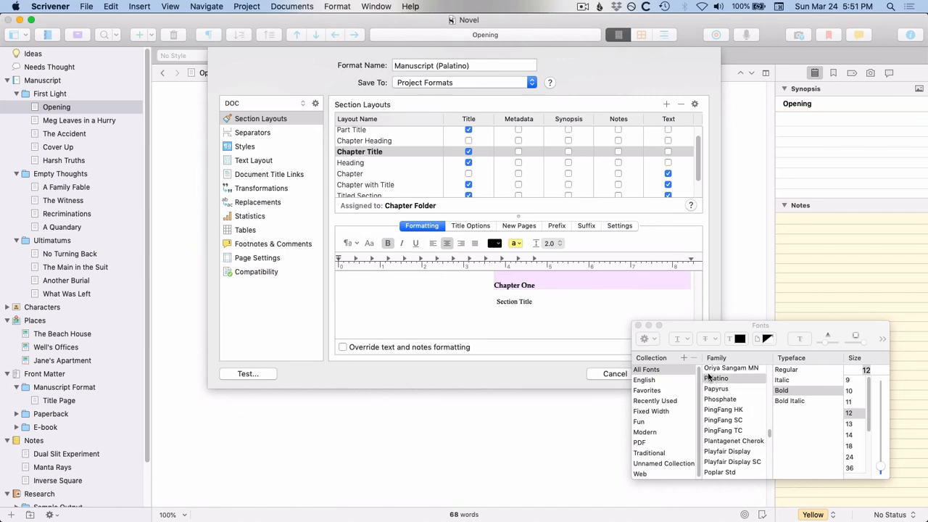
click(870, 369)
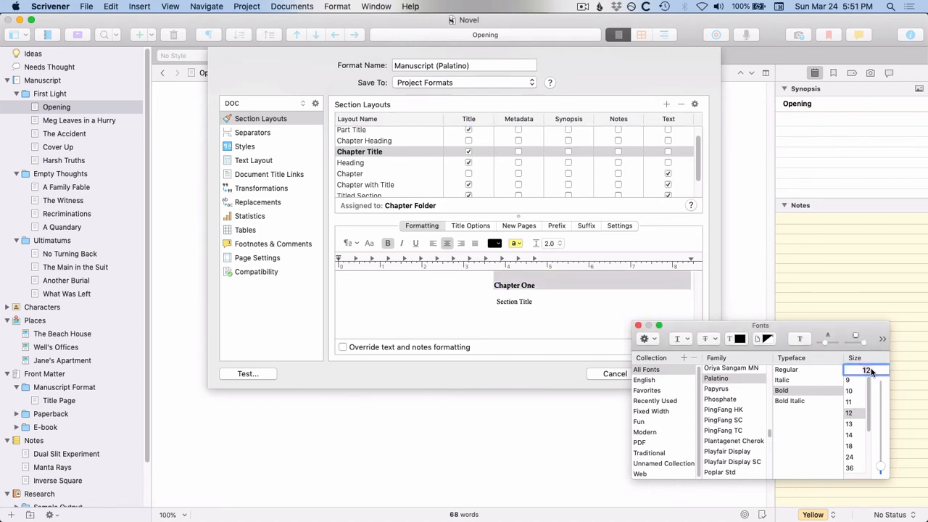
text(16)
key(Return)
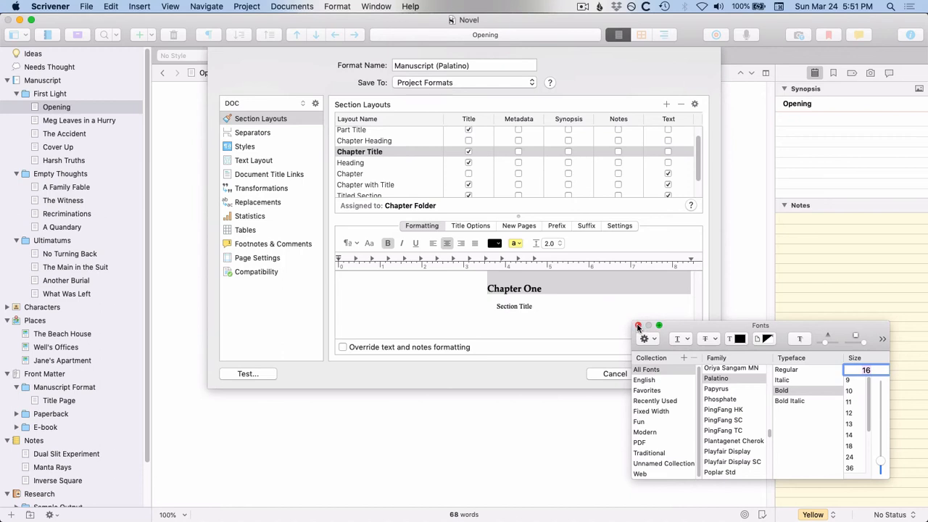
click(638, 326)
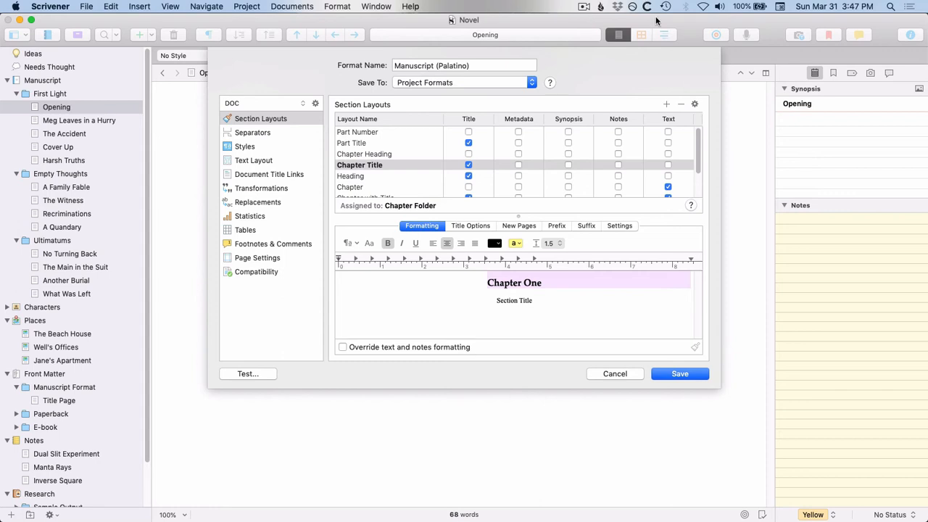
Set the Chapter Title layout's title case to Uppercase and check the section title in the formatting preview
click(470, 229)
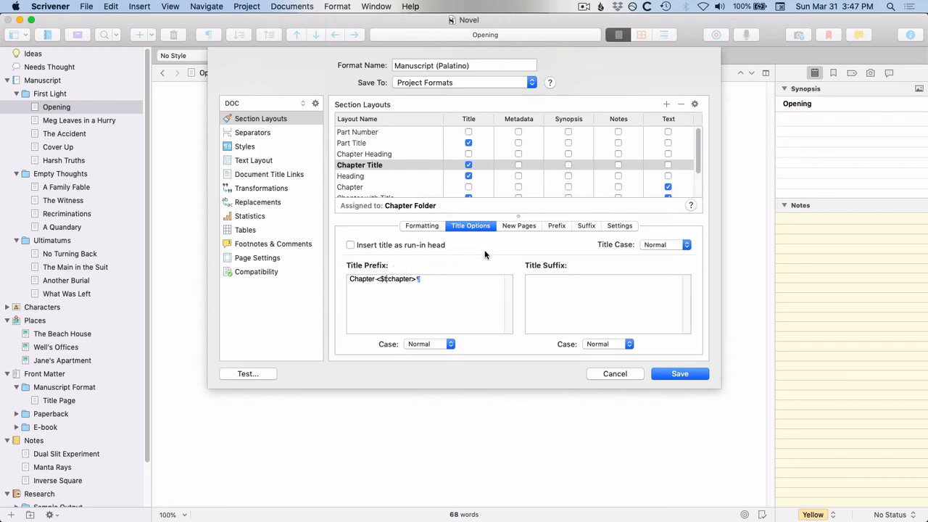
click(688, 246)
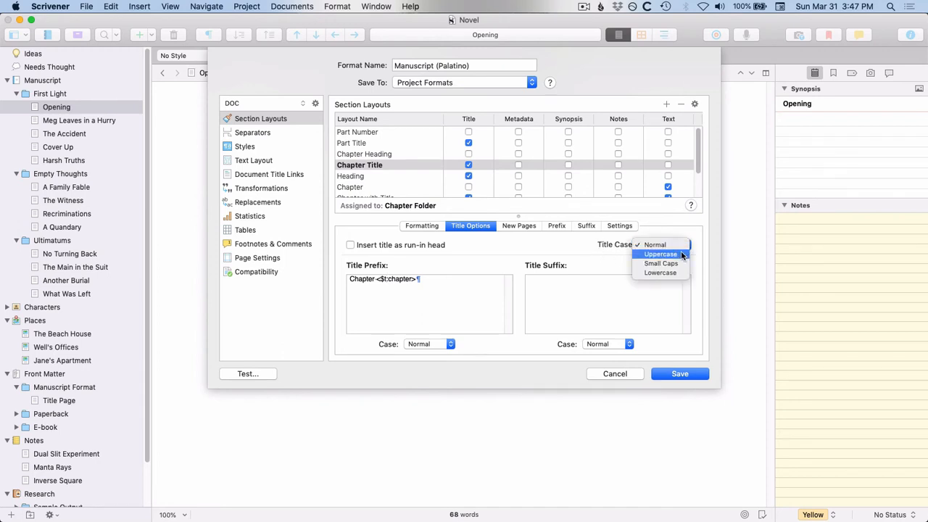
click(680, 254)
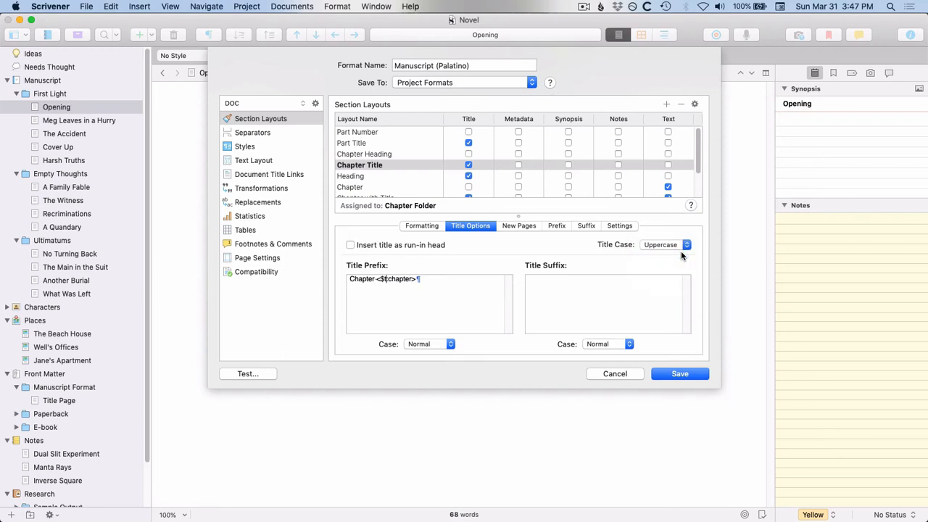
click(422, 227)
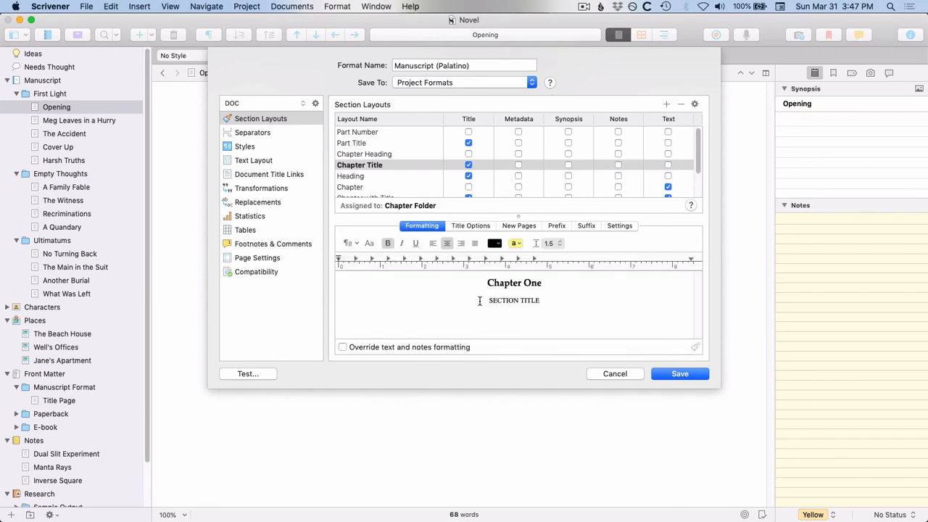
drag(487, 301, 562, 301)
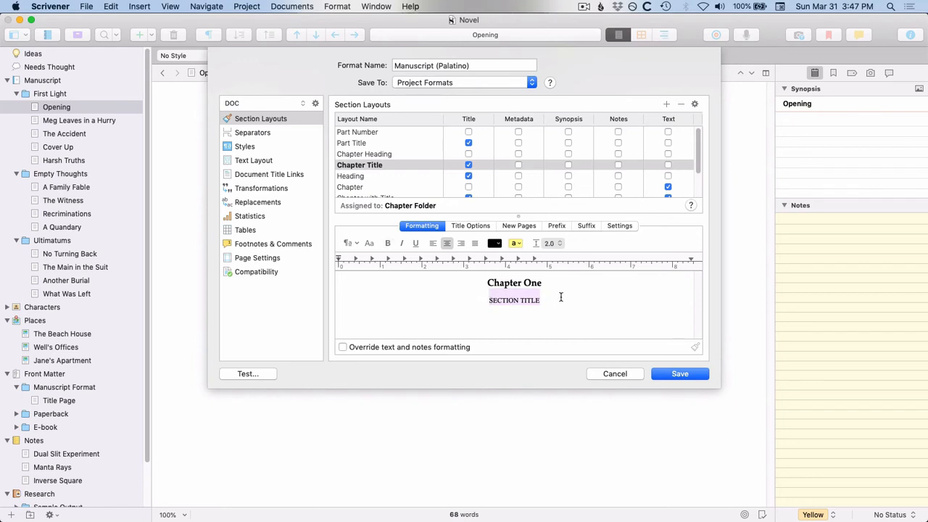
drag(548, 283, 474, 280)
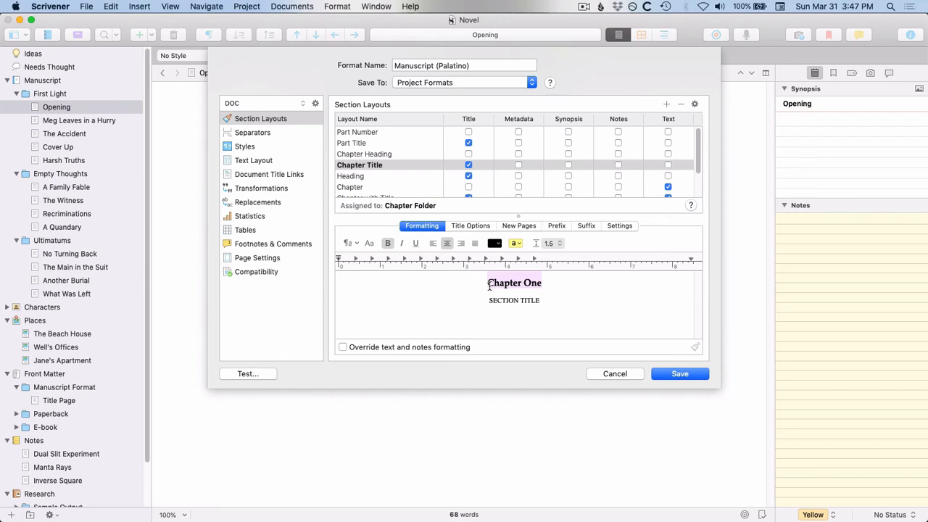
Set the title prefix case of the Chapter Title layout to Uppercase and check the chapter line in the formatting preview
click(472, 226)
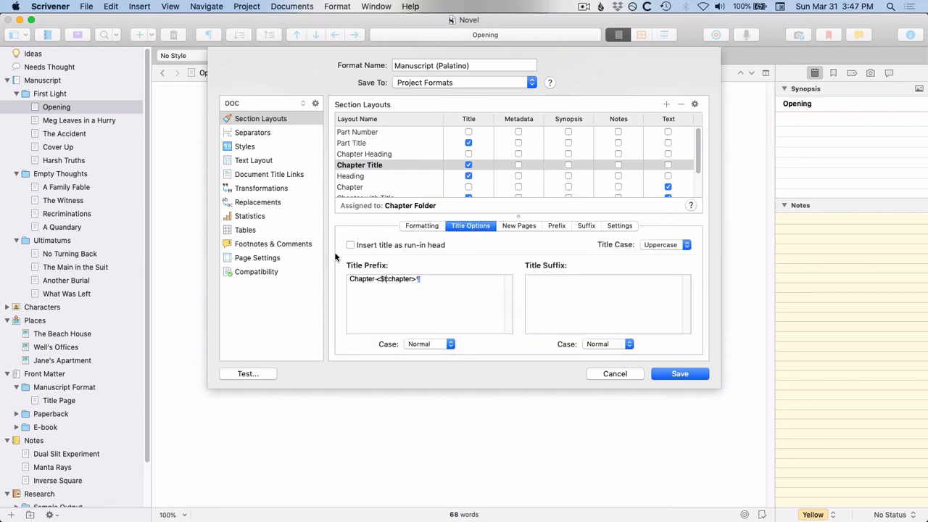
click(392, 291)
click(450, 345)
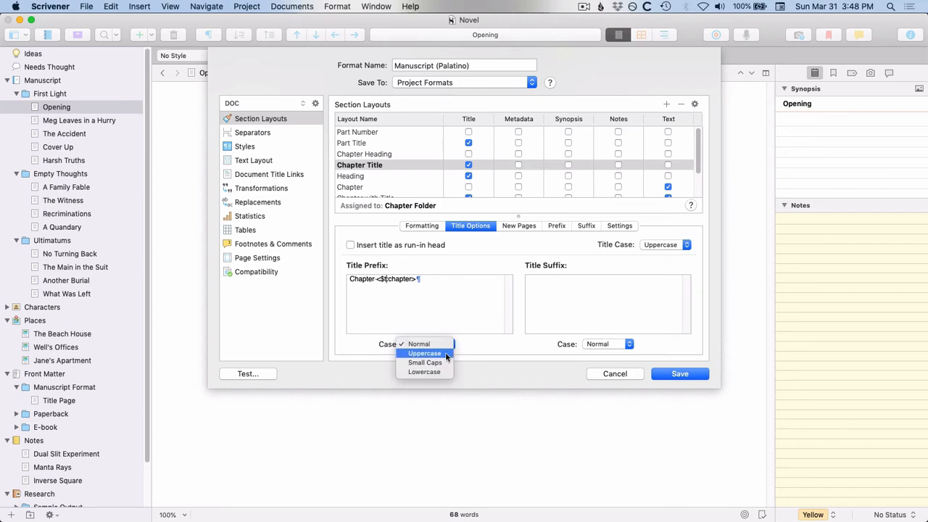
click(443, 354)
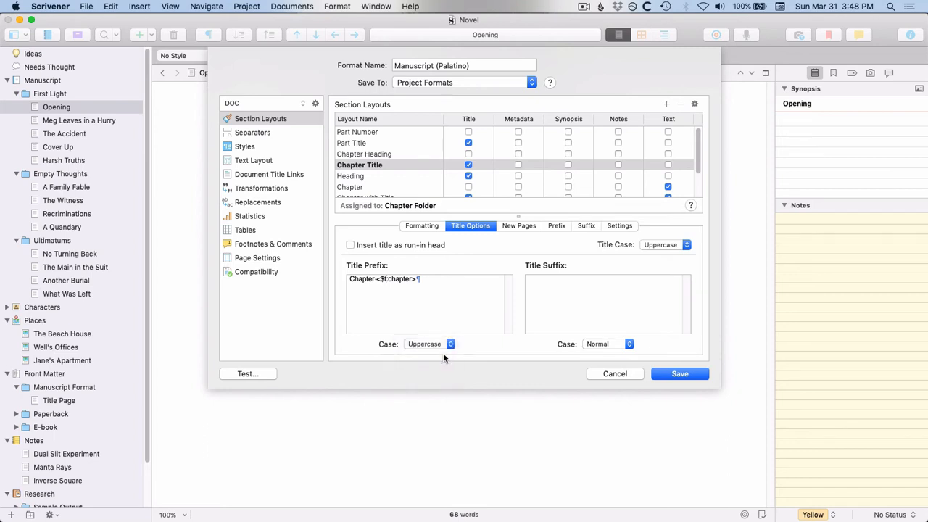
click(414, 228)
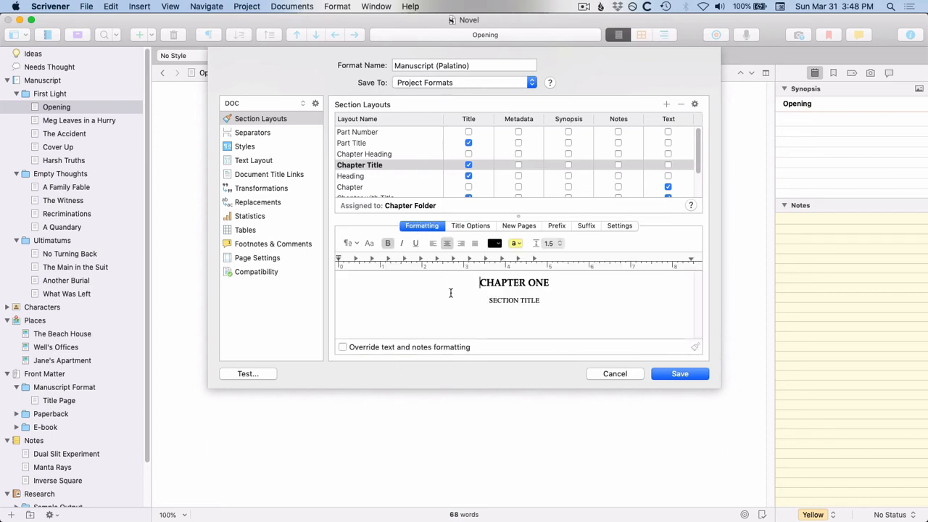
drag(465, 284, 566, 284)
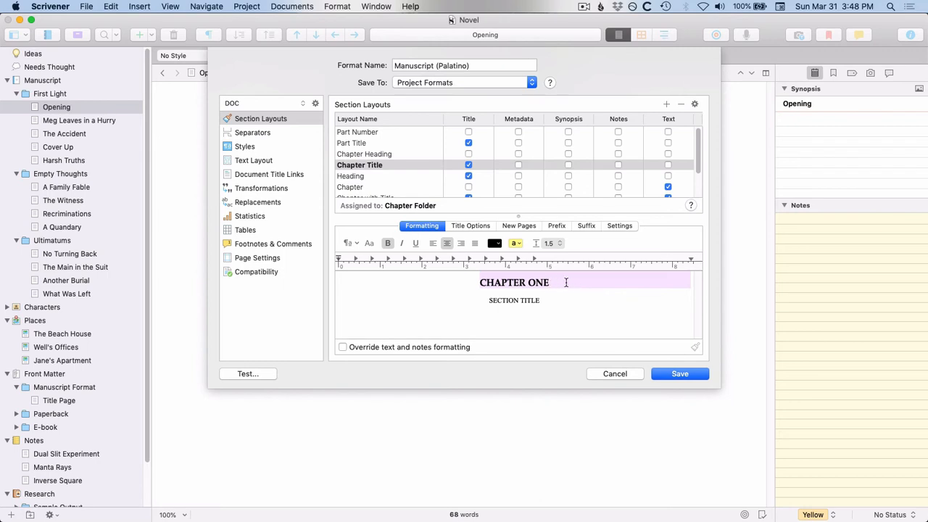
Change the Chapter Title prefix placeholder to <$n:chapter> to number chapters with numerals, and check it in the formatting preview
click(468, 229)
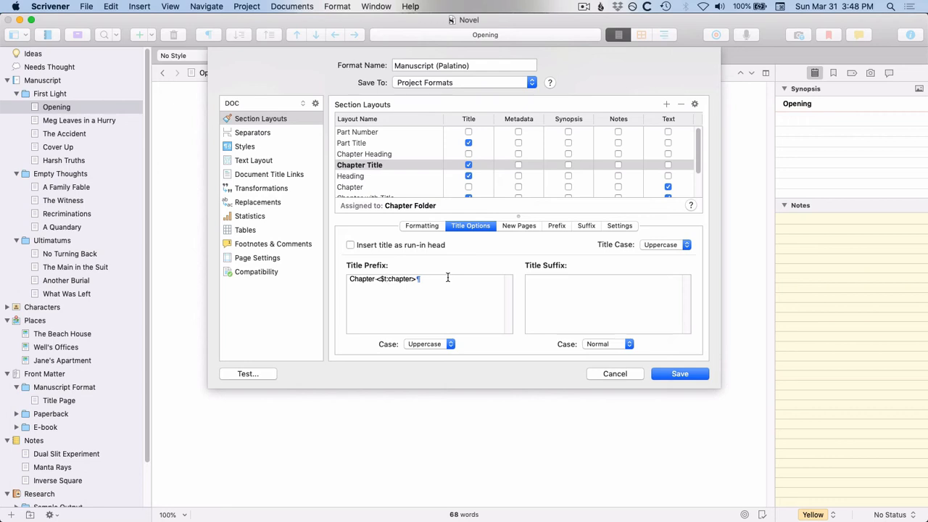
text(:)
text(n)
click(422, 225)
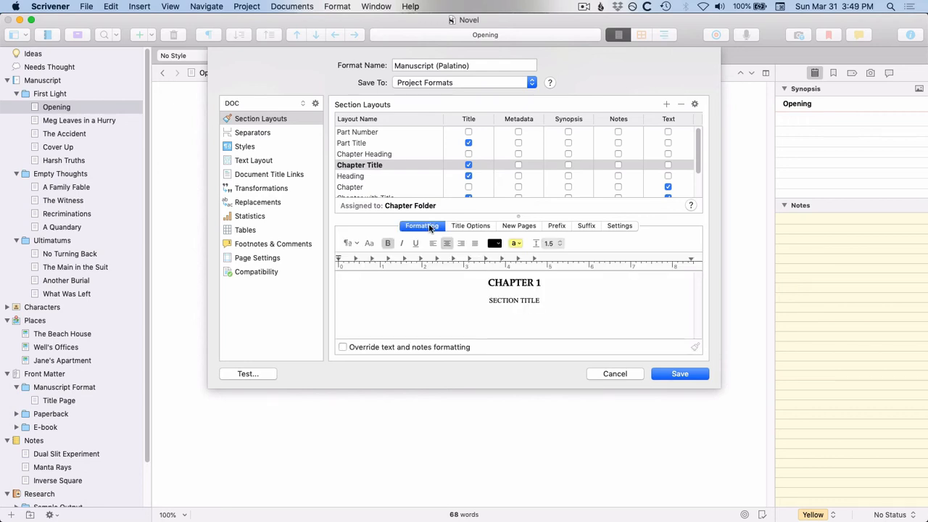
drag(454, 273, 543, 280)
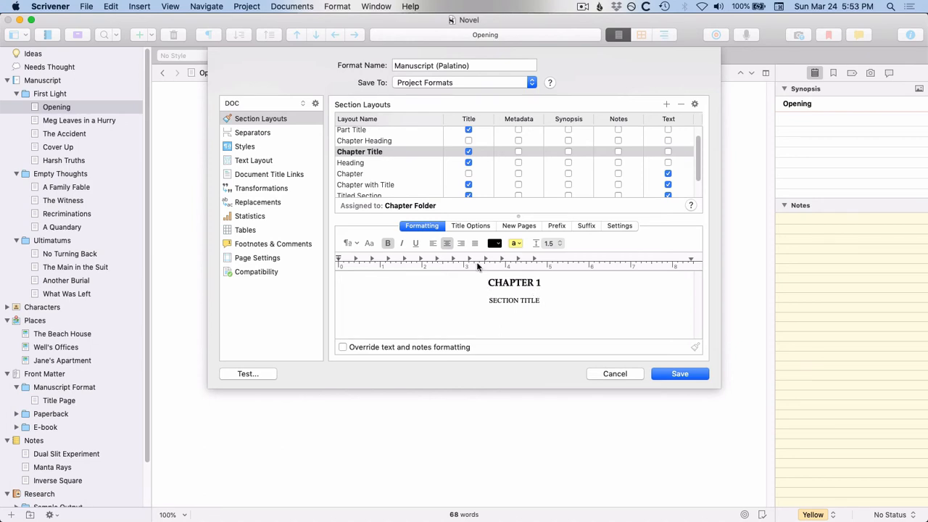
Exclude the title from the Chapter Title layout and enable its override of text and notes formatting
click(468, 151)
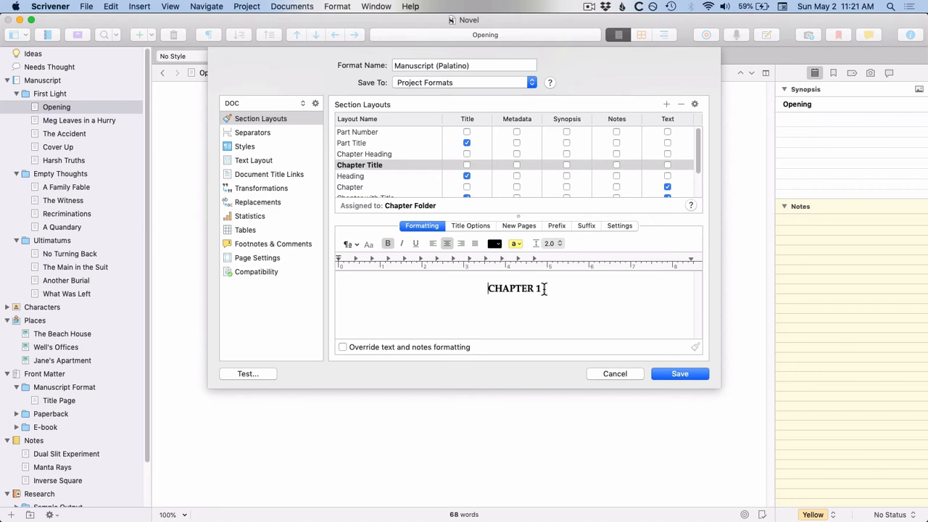
click(343, 347)
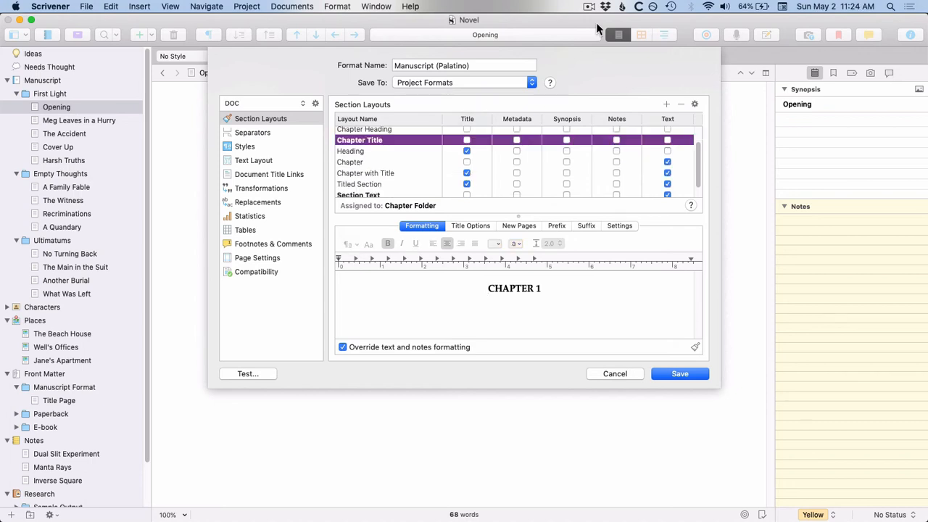
Open the Section Text layout and switch its text and notes formatting override off and on again
scroll(392, 181, down, 1)
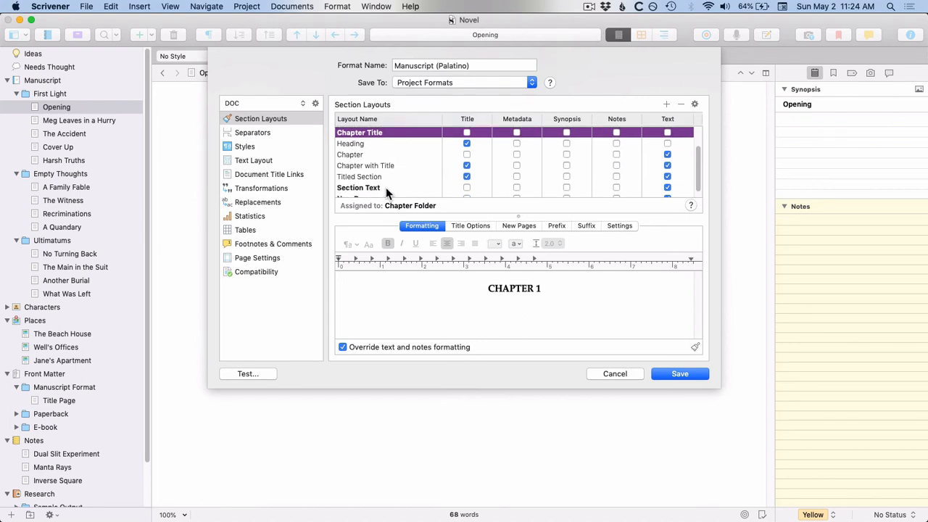
click(345, 190)
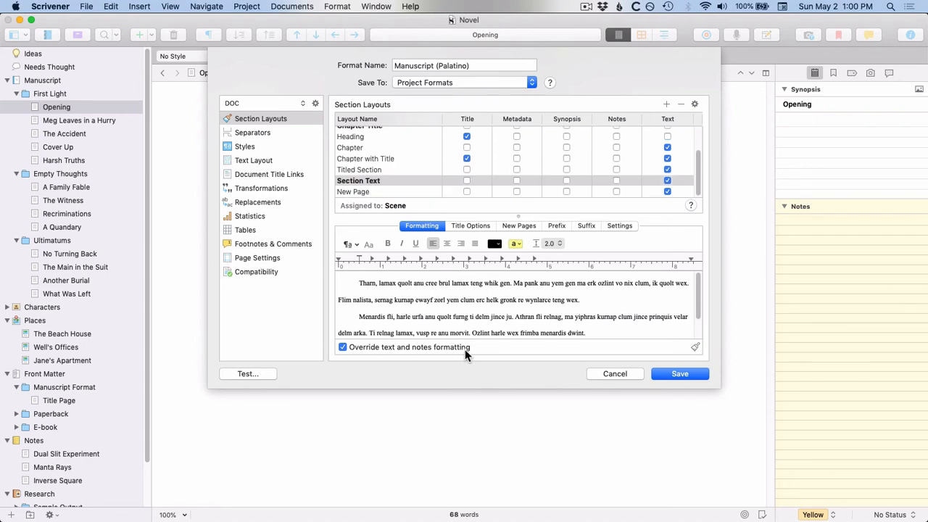
click(342, 347)
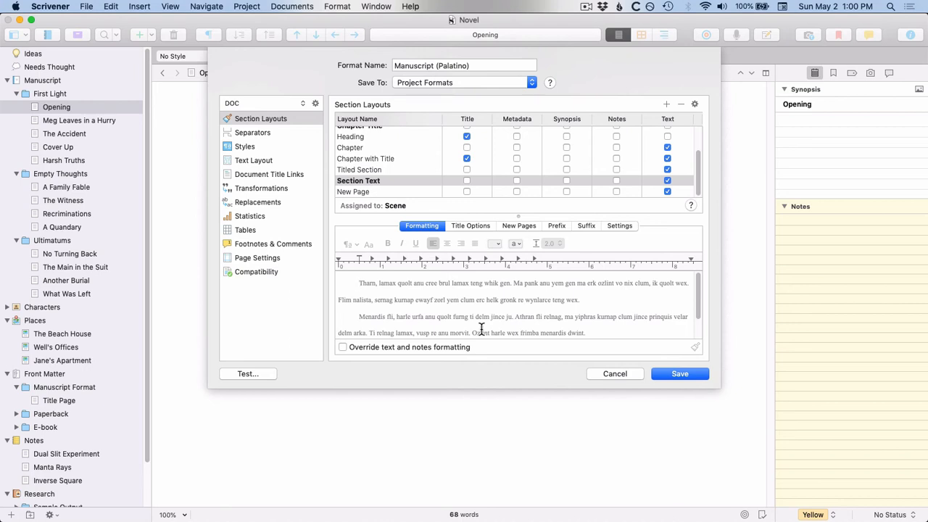
click(343, 348)
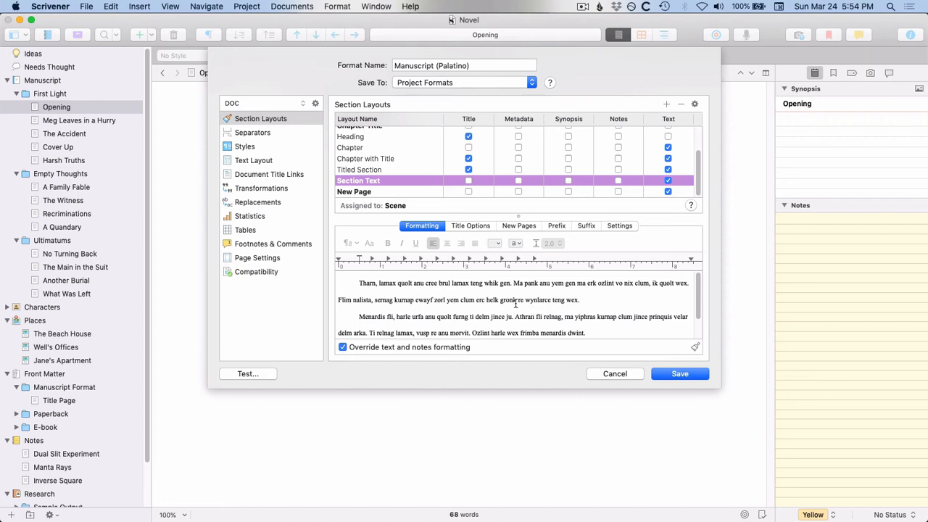
Set all the sample text of the Section Text layout to the Palatino font at size 13
click(355, 282)
drag(355, 283, 618, 335)
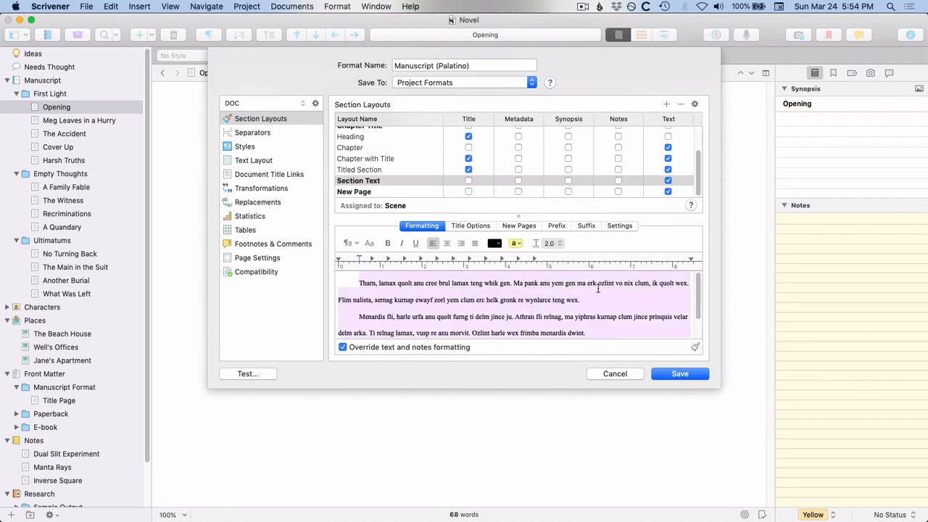
click(369, 243)
scroll(725, 420, up, 10)
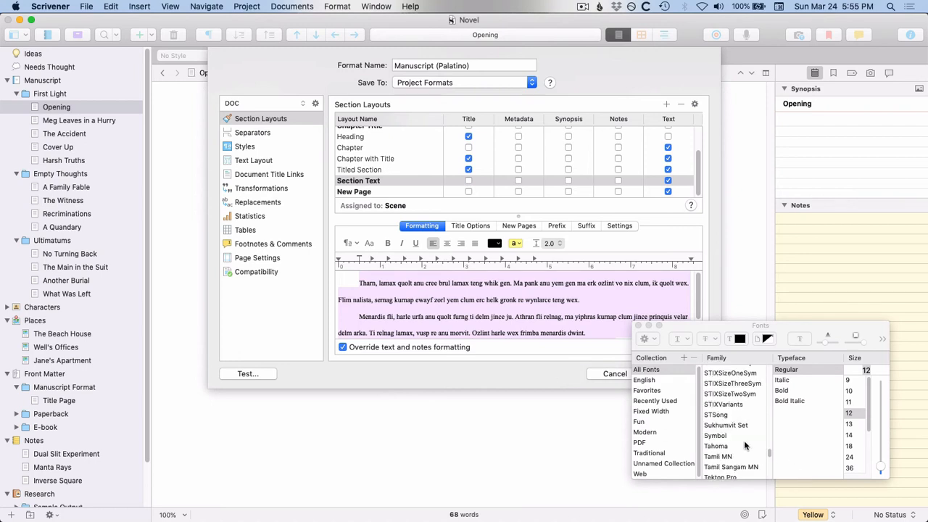
click(713, 378)
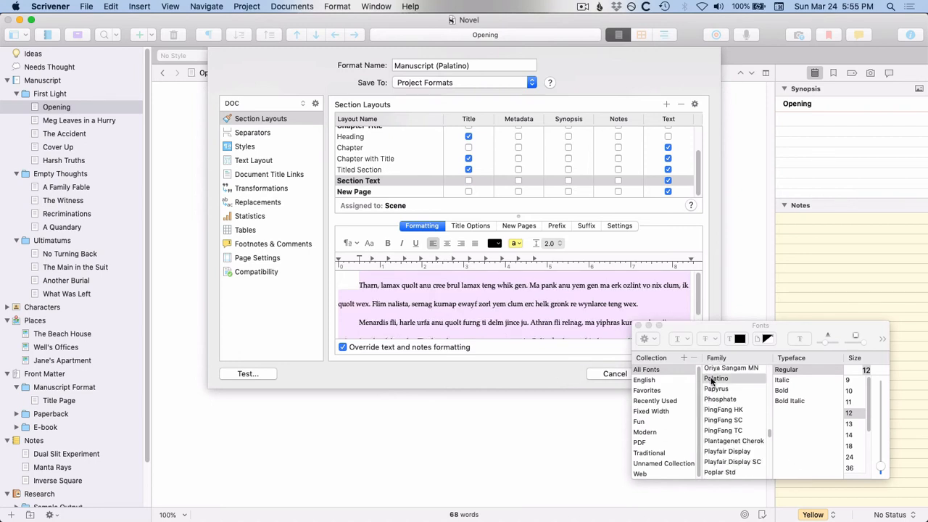
click(850, 424)
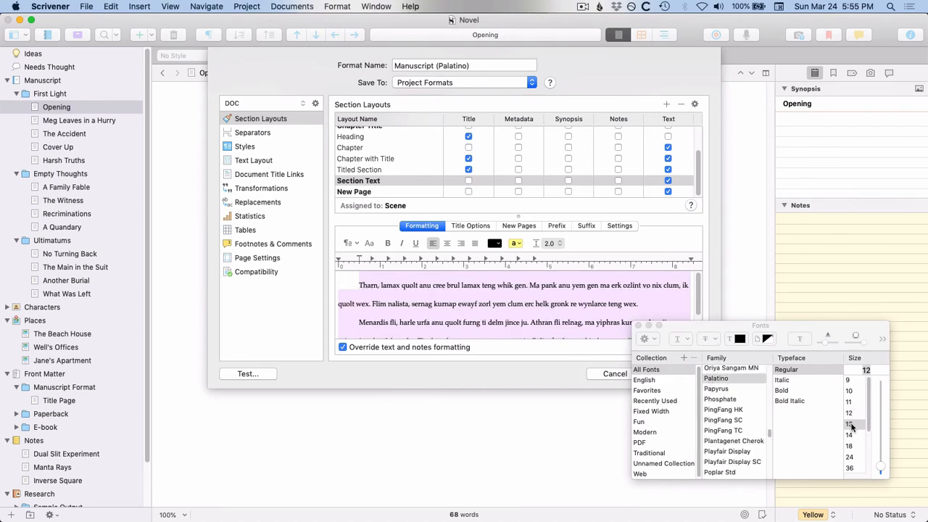
click(638, 326)
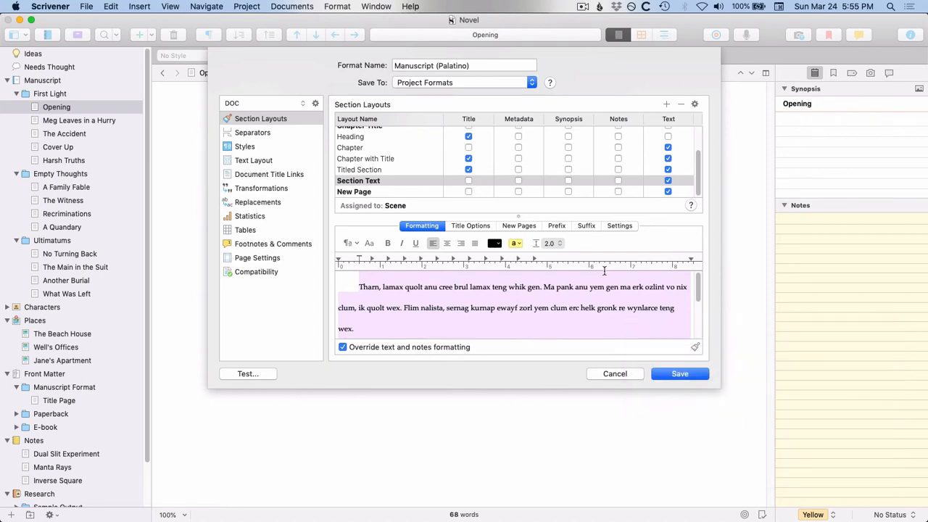
Set the Section Text line spacing to 1.5 and its paragraph first line indents to Do not change
click(559, 247)
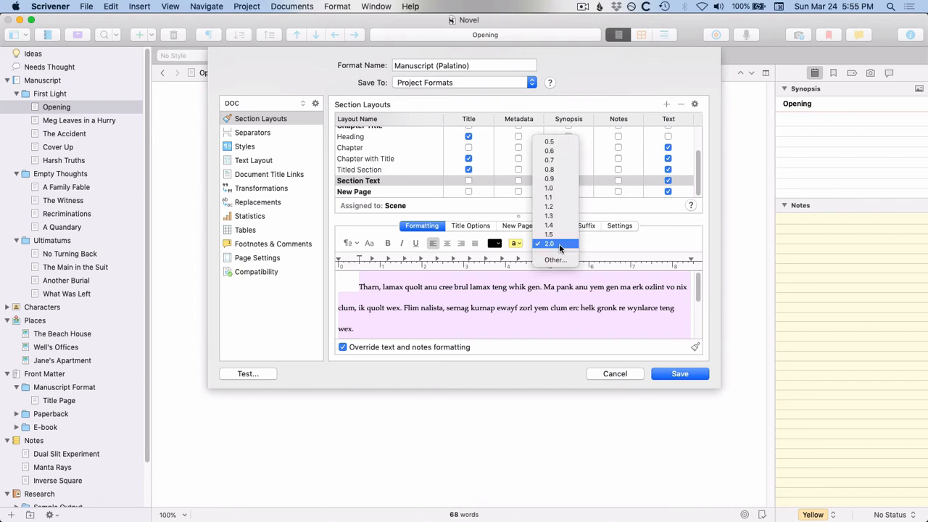
click(558, 239)
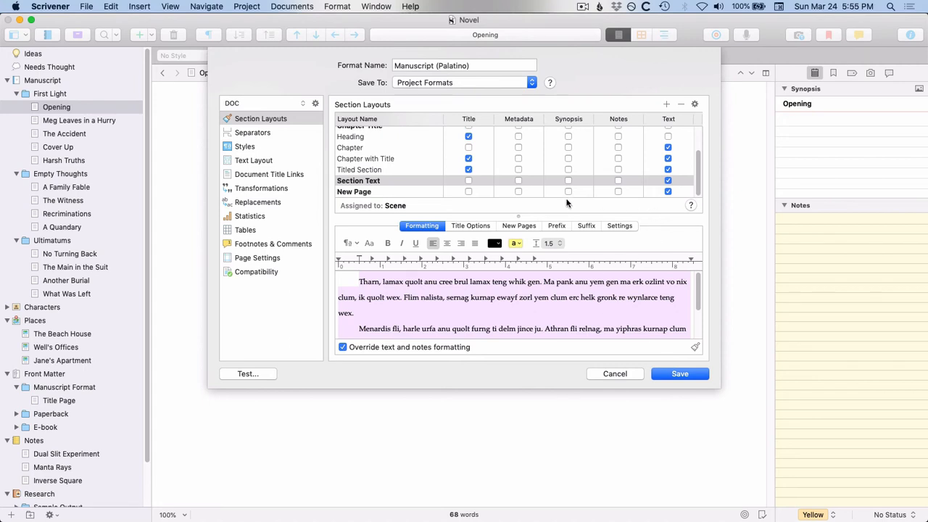
click(476, 227)
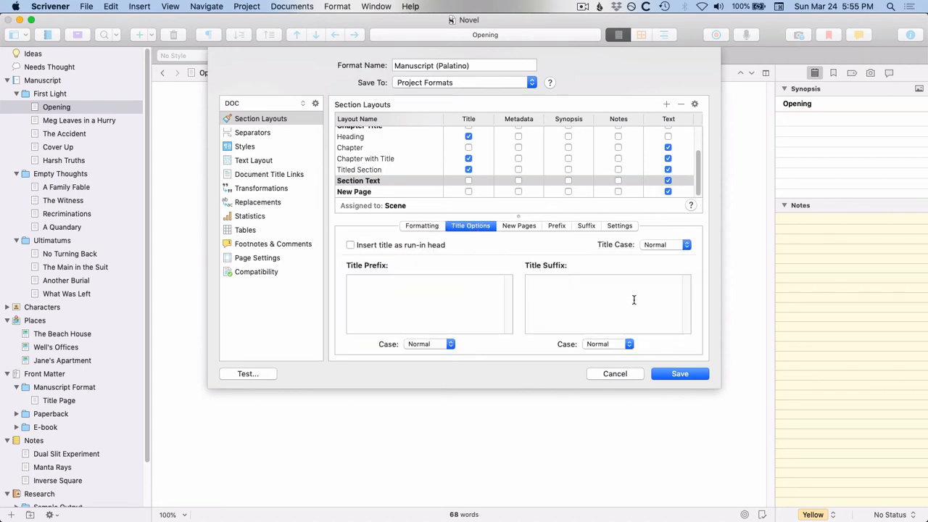
click(619, 226)
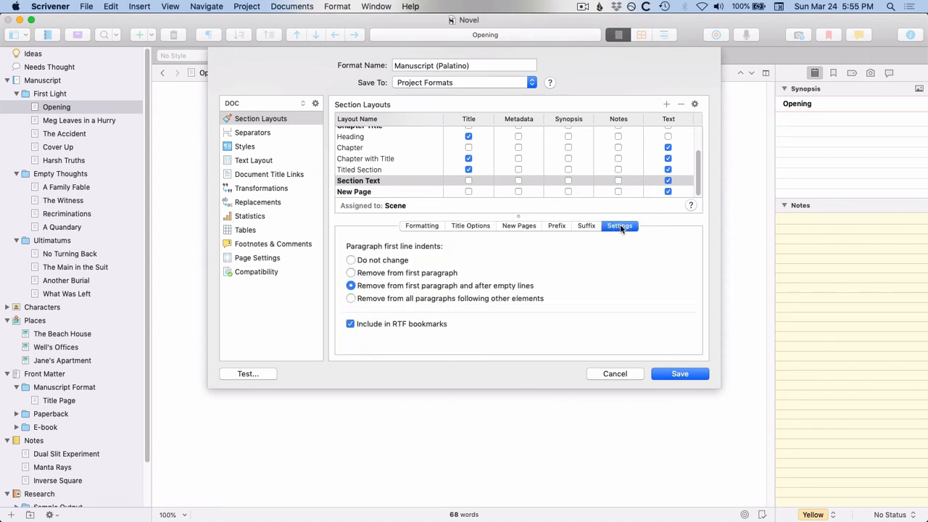
click(351, 260)
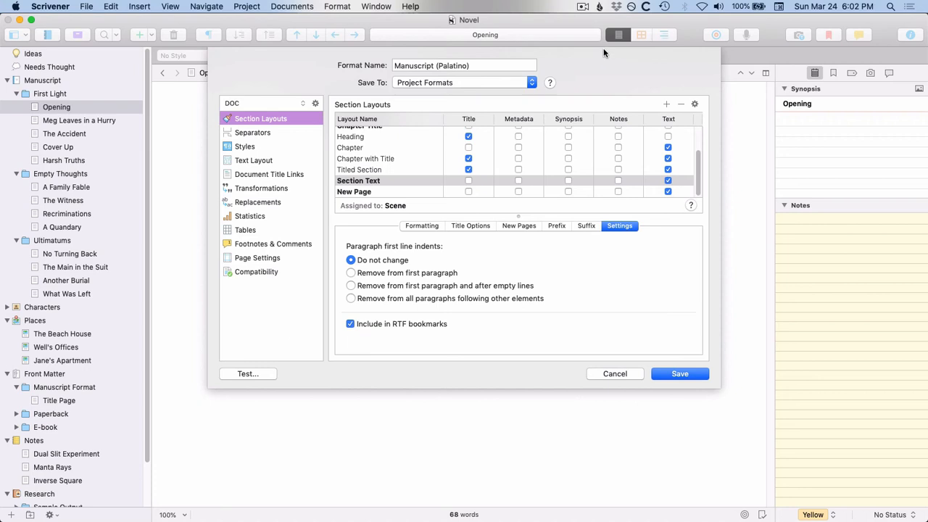
Change the custom separator between sections for the Section Text layout to "~"
click(253, 135)
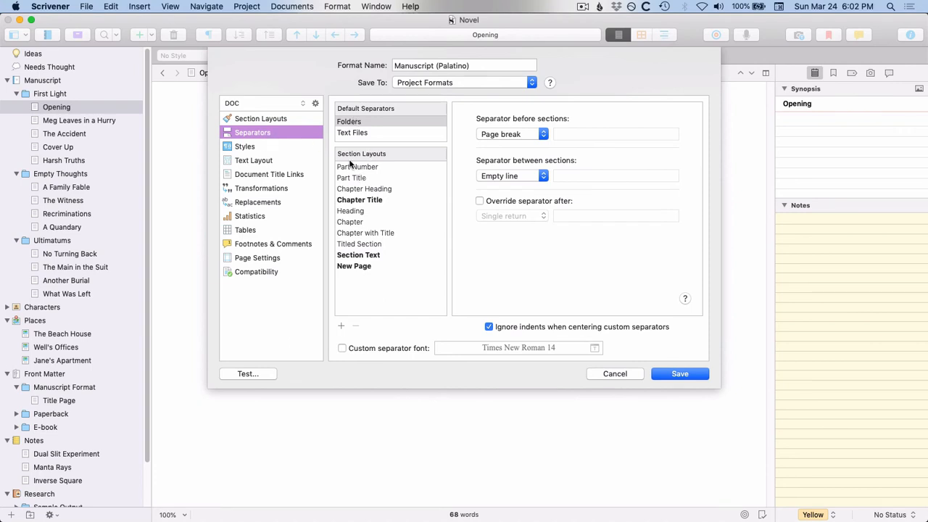
click(352, 258)
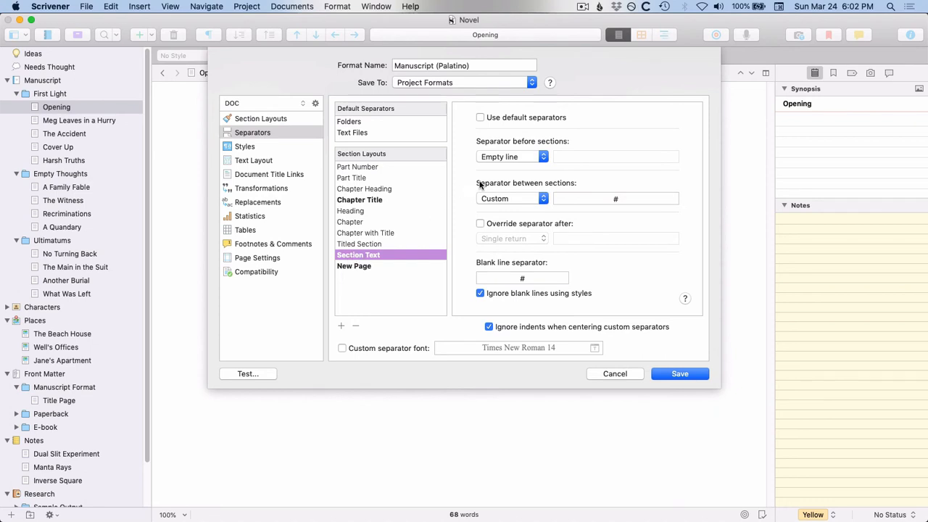
click(618, 198)
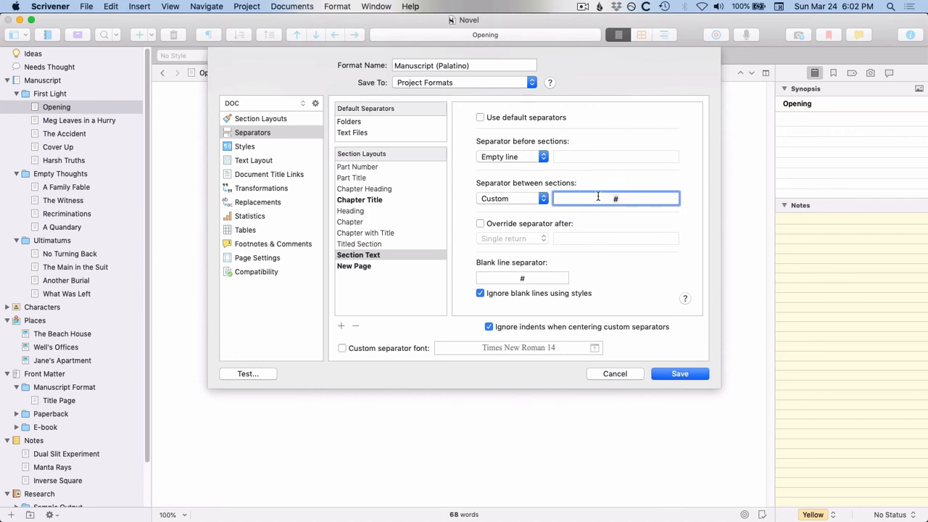
key(BackSpace)
text(~)
Set the blank line separator of the Section Text layout to "~" and return to the section layout settings
click(534, 278)
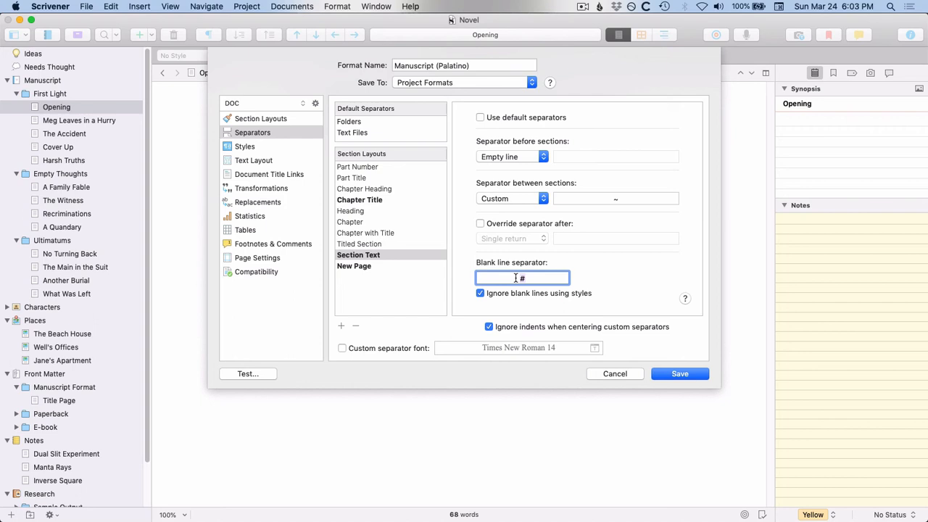
key(BackSpace)
text(~)
click(268, 120)
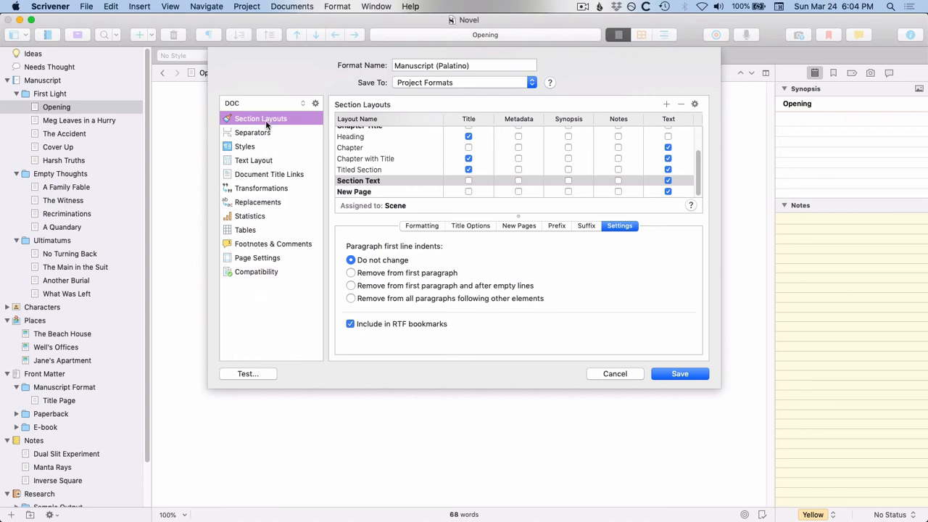
In the page settings, move the <$surname> tag to the left header of the Main Body and remove the leftover slash from the right header
click(260, 258)
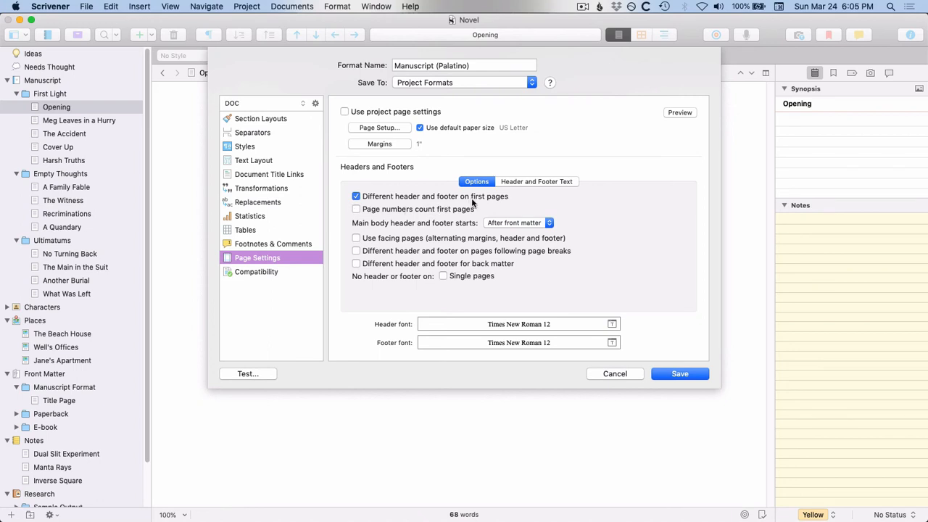
click(531, 183)
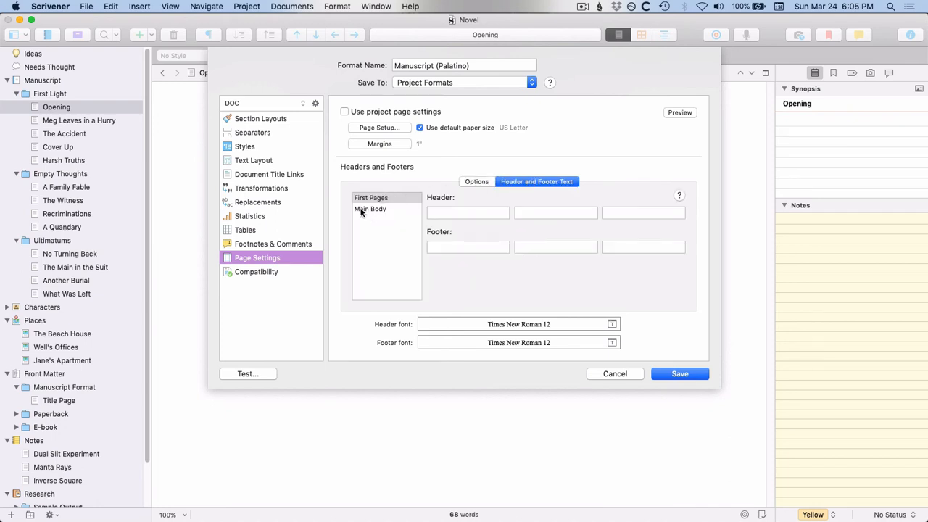
click(370, 208)
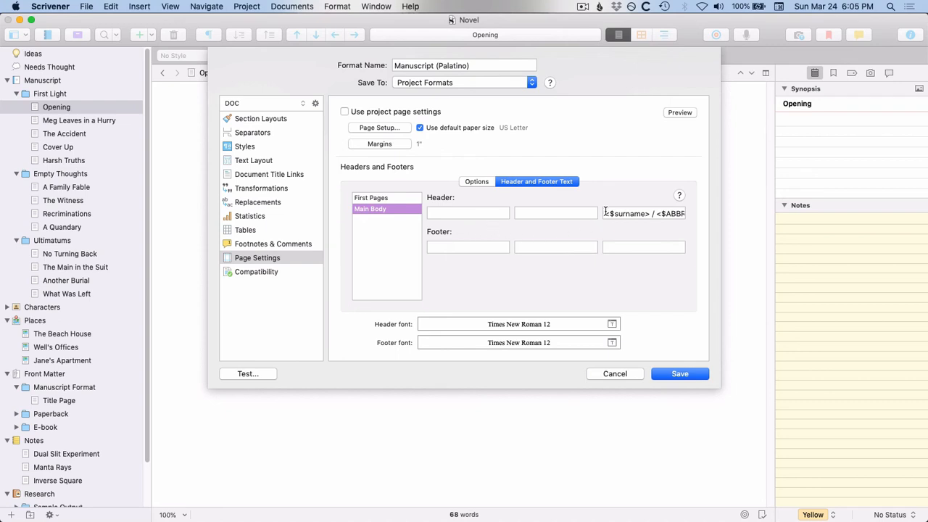
drag(606, 212, 650, 212)
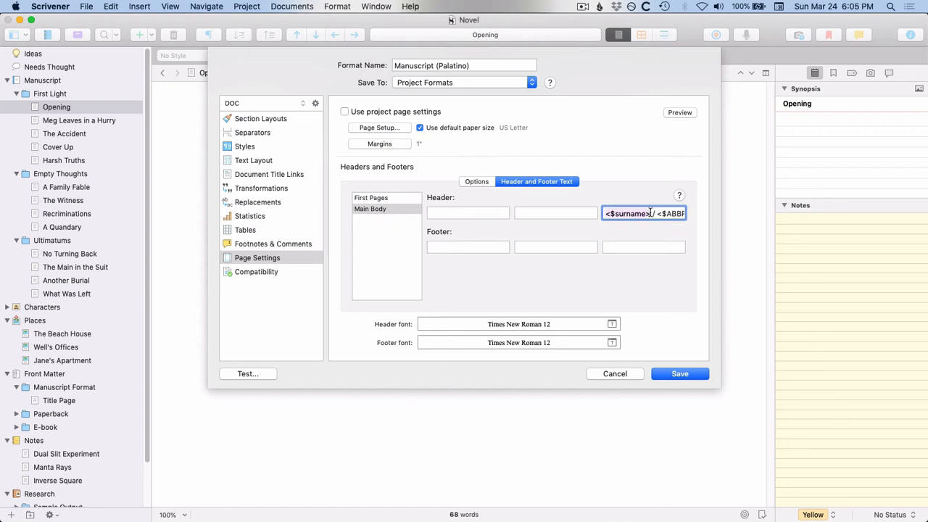
key(super+x)
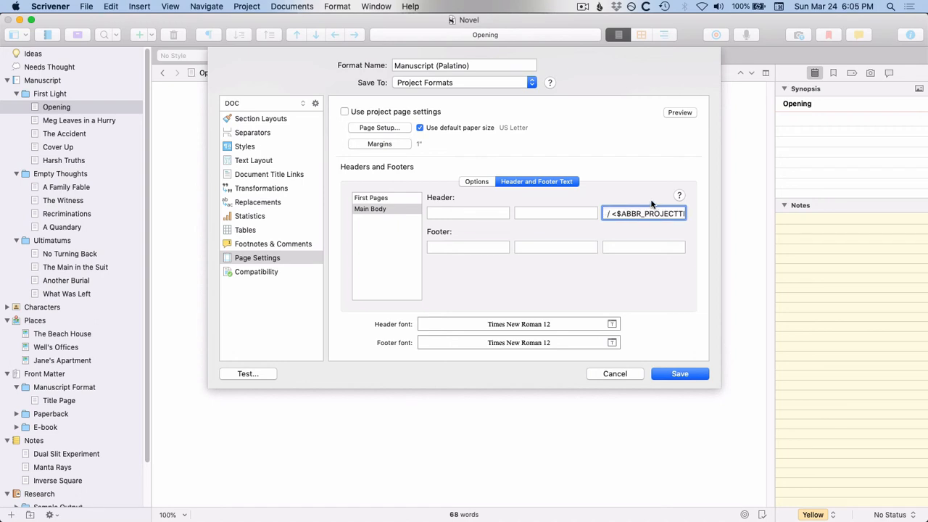
click(477, 212)
key(super+v)
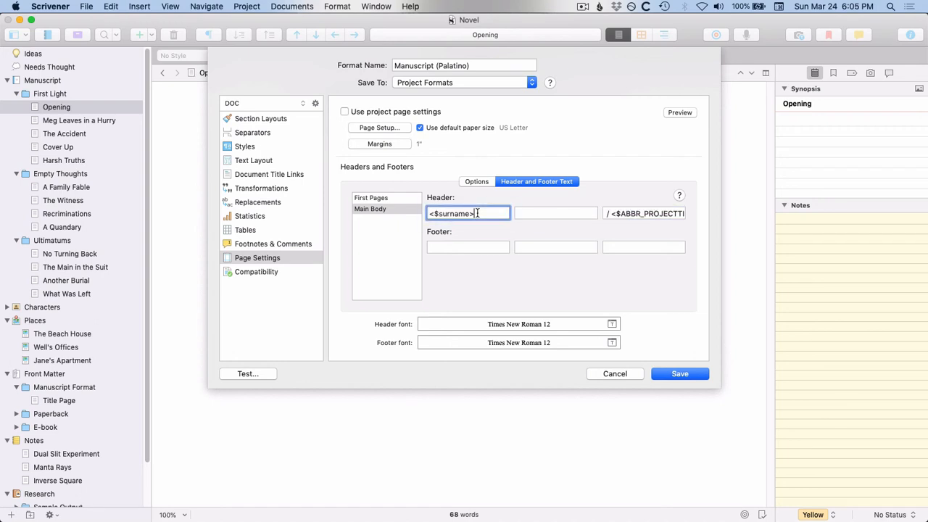
click(613, 213)
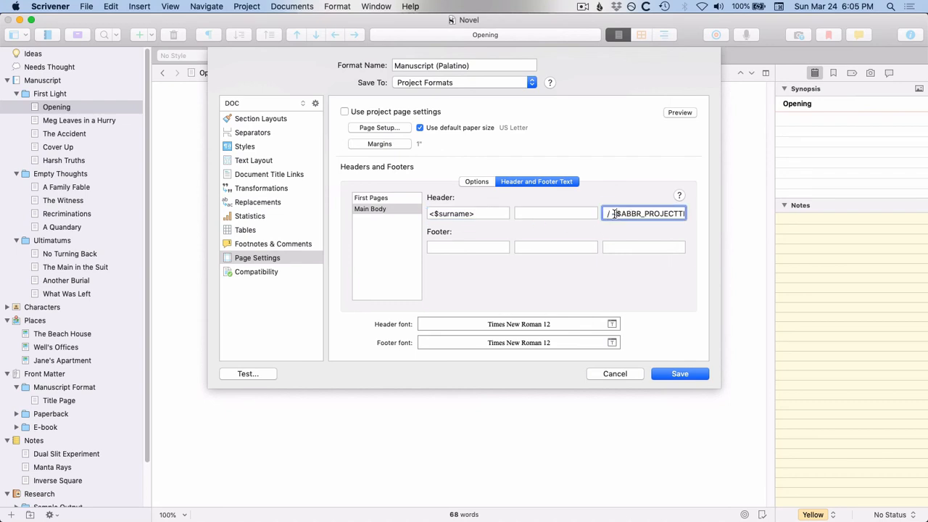
key(BackSpace)
key(BackSpace)
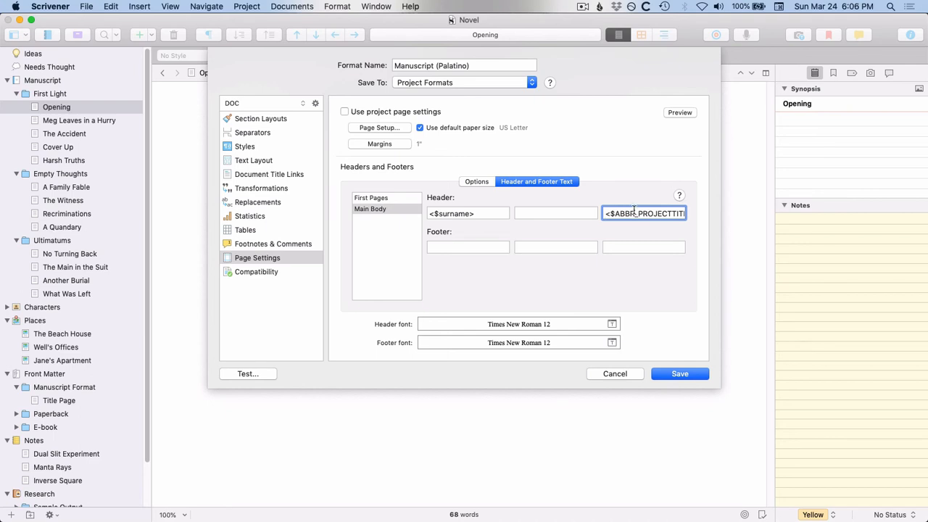
Move the <$p> page number tag from the Main Body's right header to the centre footer, without its slash
key(super+Right)
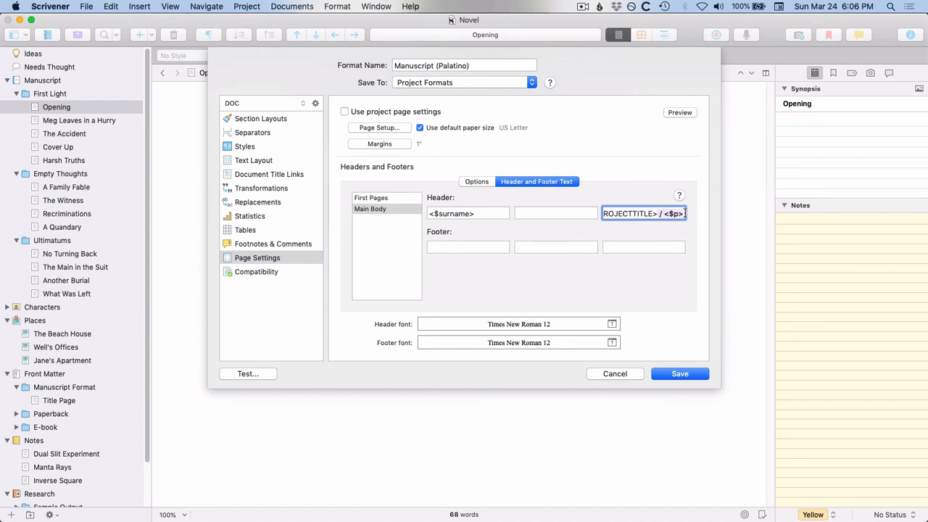
key(BackSpace)
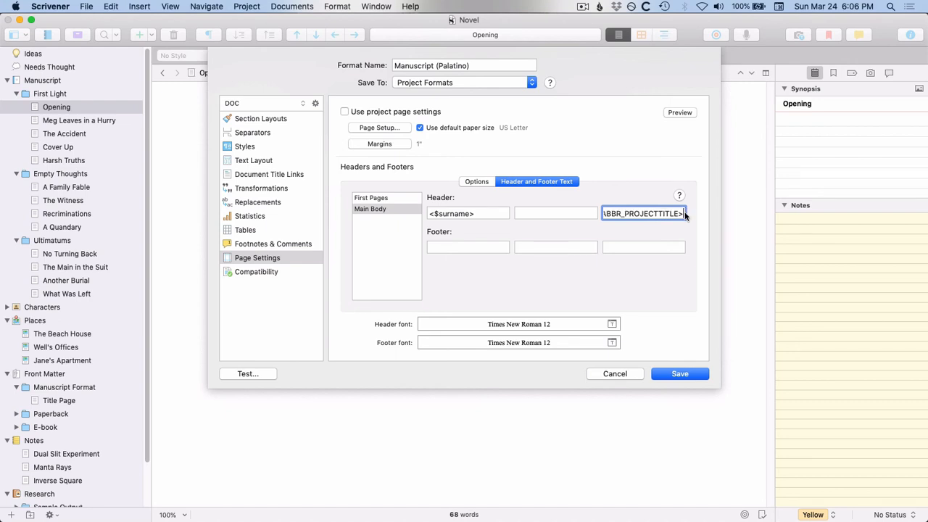
click(553, 249)
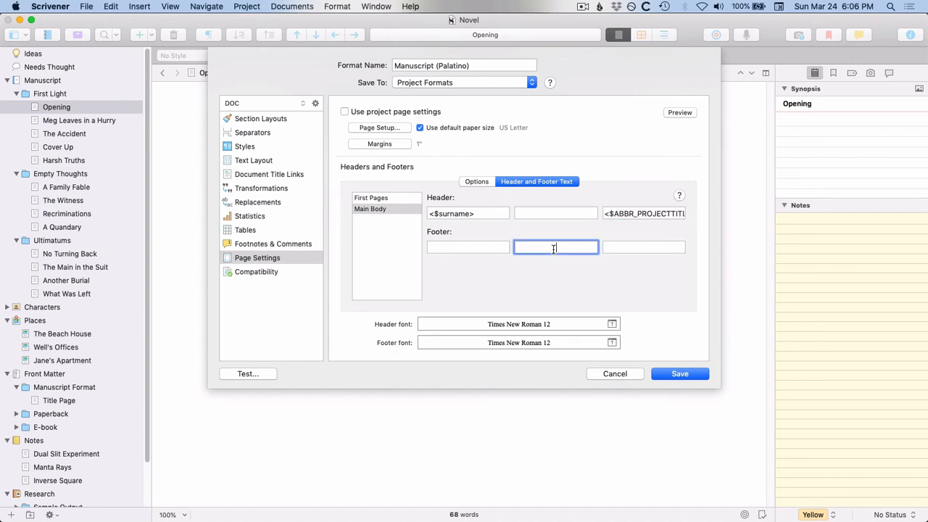
key(super+v)
key(BackSpace)
Set both the header font and the footer font to Palatino 10
click(612, 325)
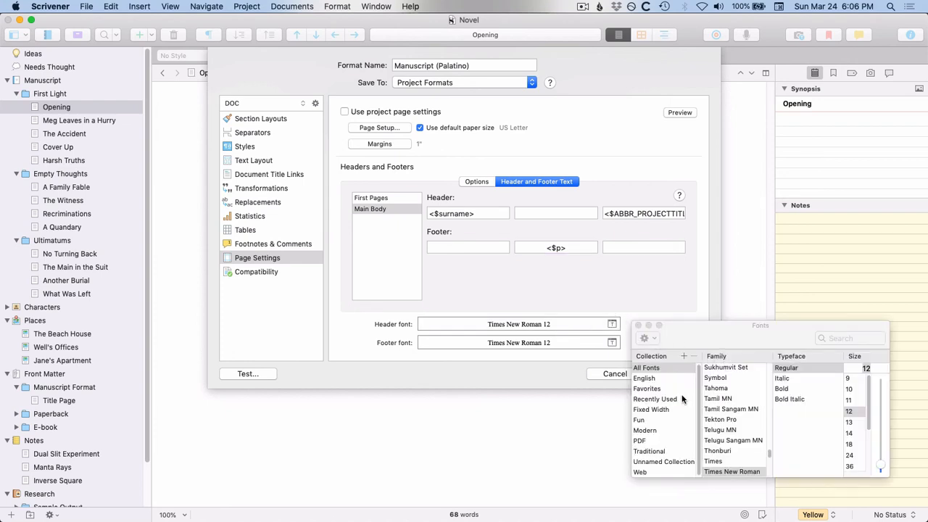
click(657, 400)
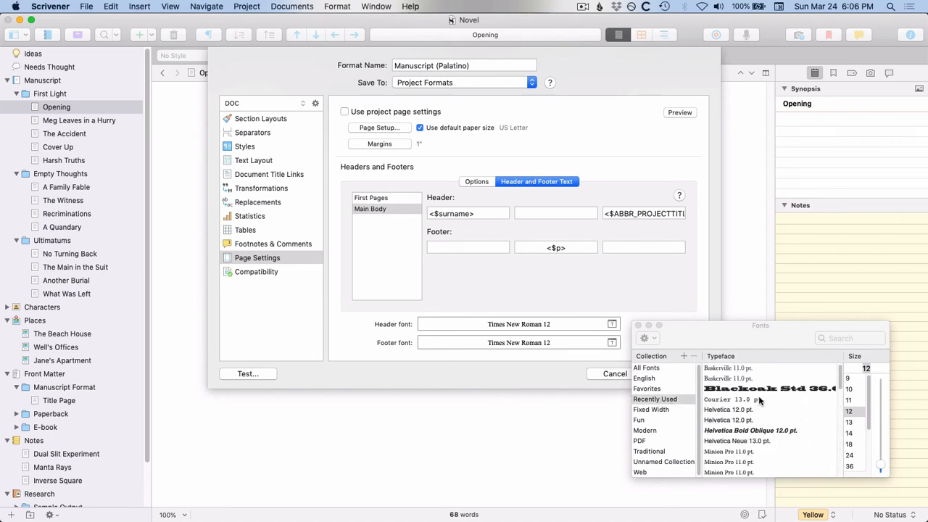
scroll(759, 400, down, 5)
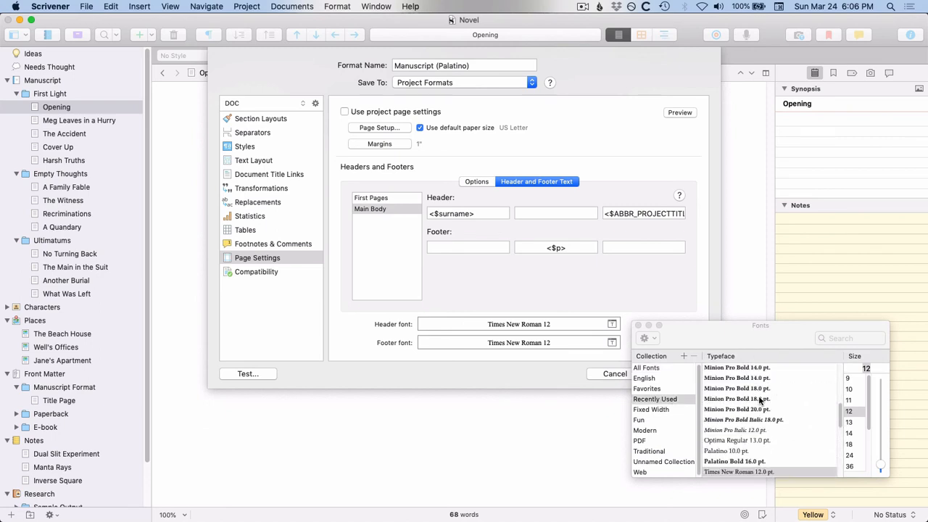
click(726, 451)
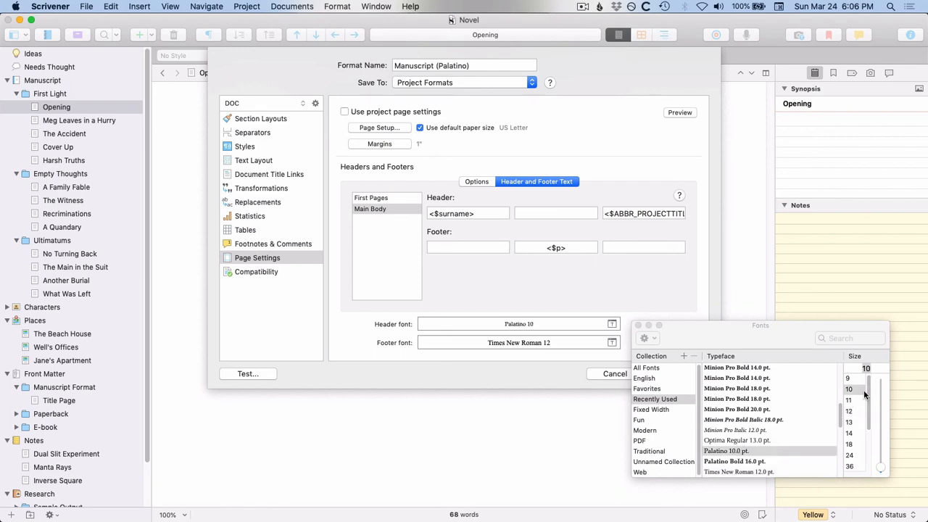
click(612, 343)
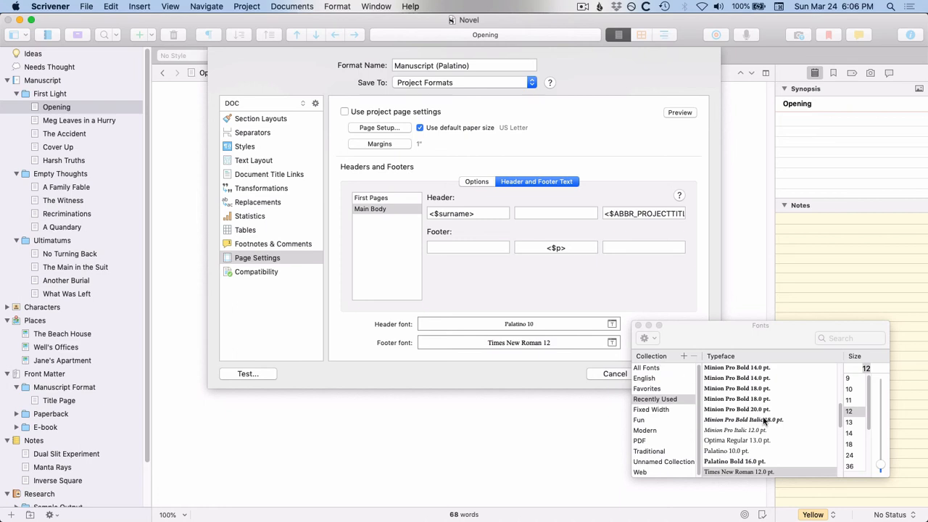
click(737, 453)
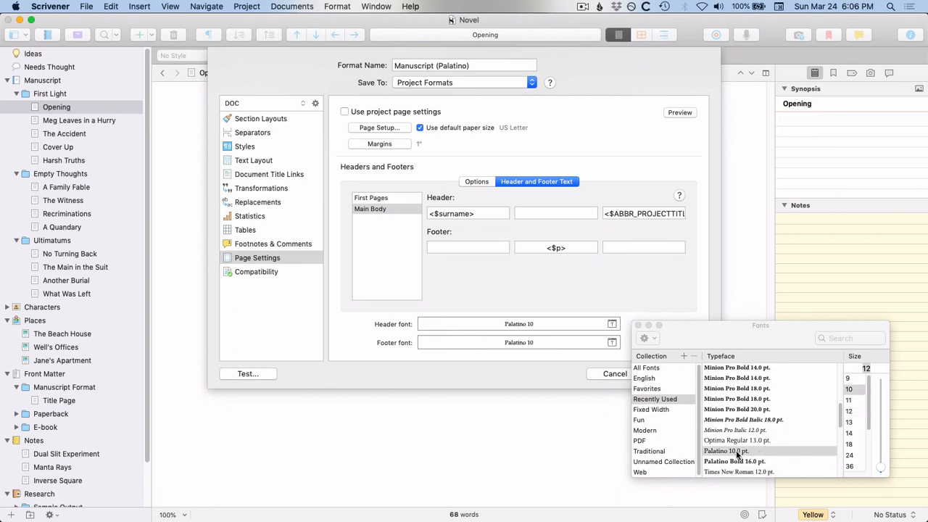
click(638, 325)
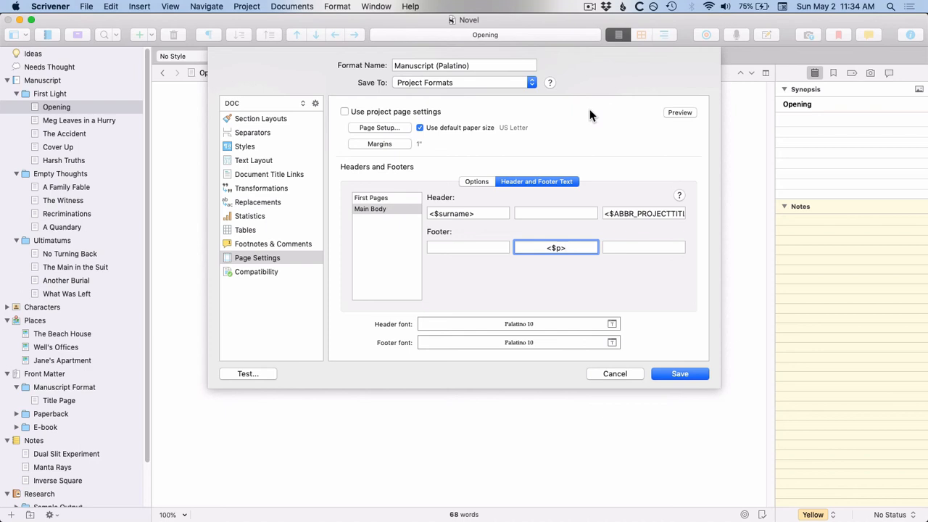
Turn on Override text and notes formatting for the New Page section layout and check its font settings
click(272, 121)
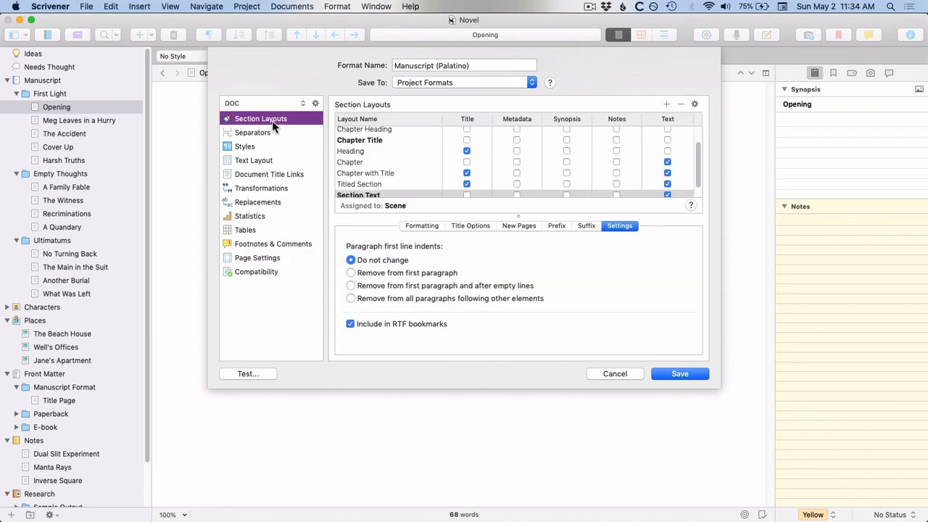
scroll(388, 157, down, 1)
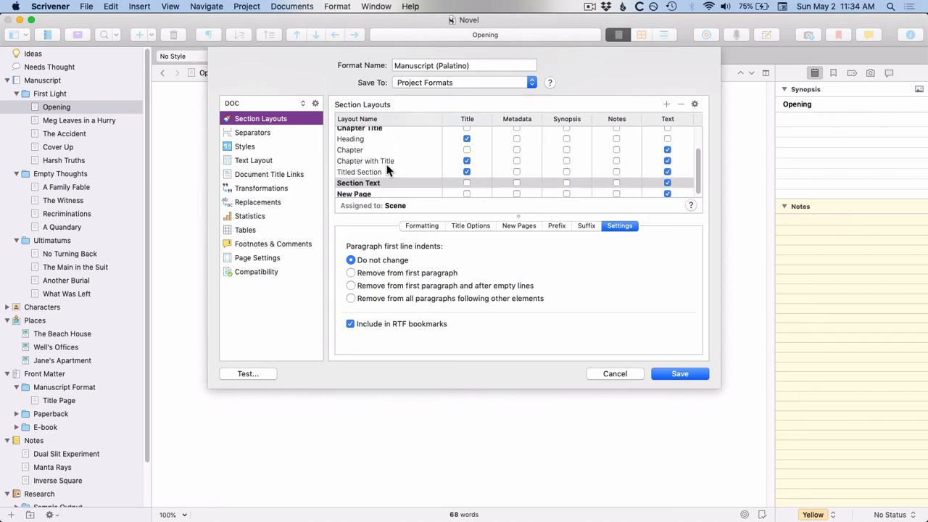
click(347, 193)
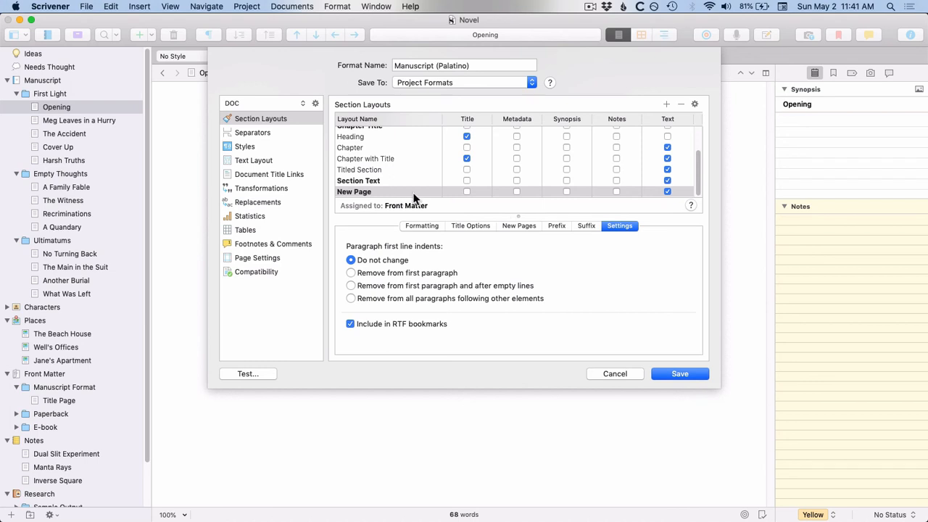
click(408, 225)
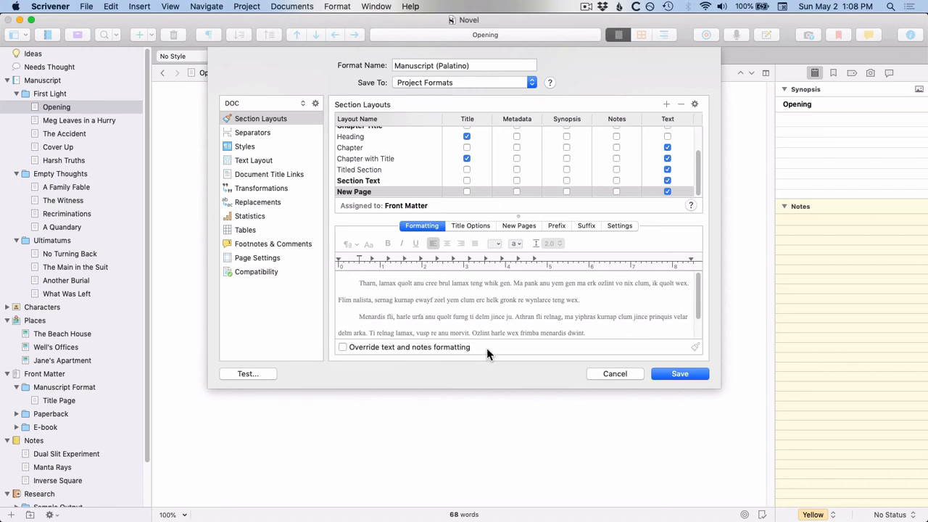
click(342, 347)
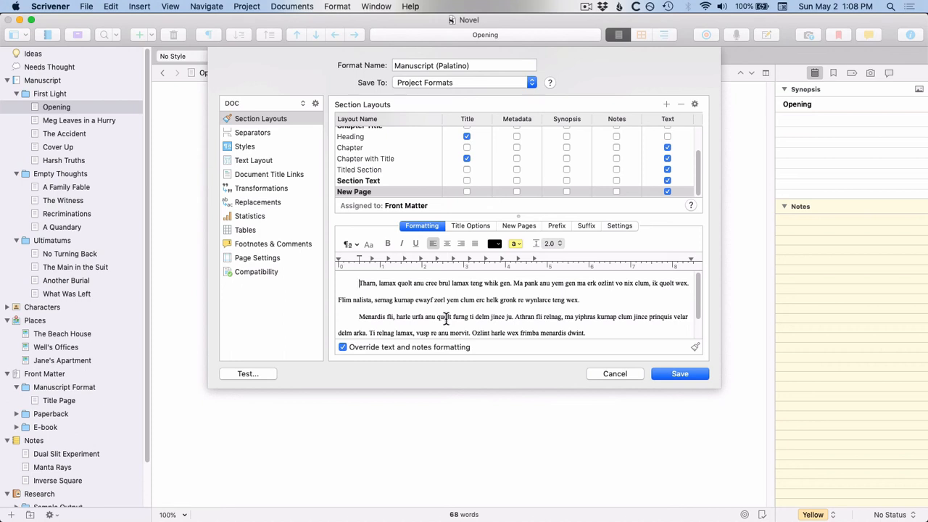
click(370, 244)
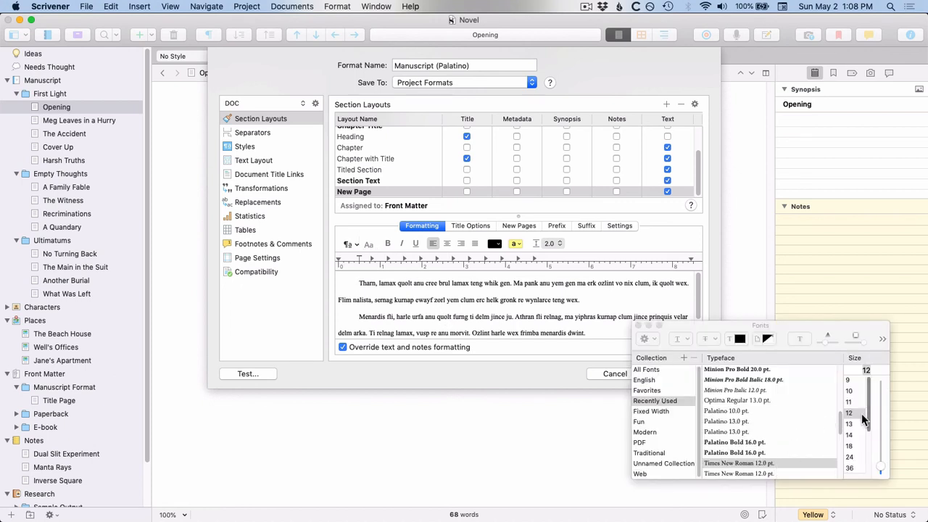
click(638, 326)
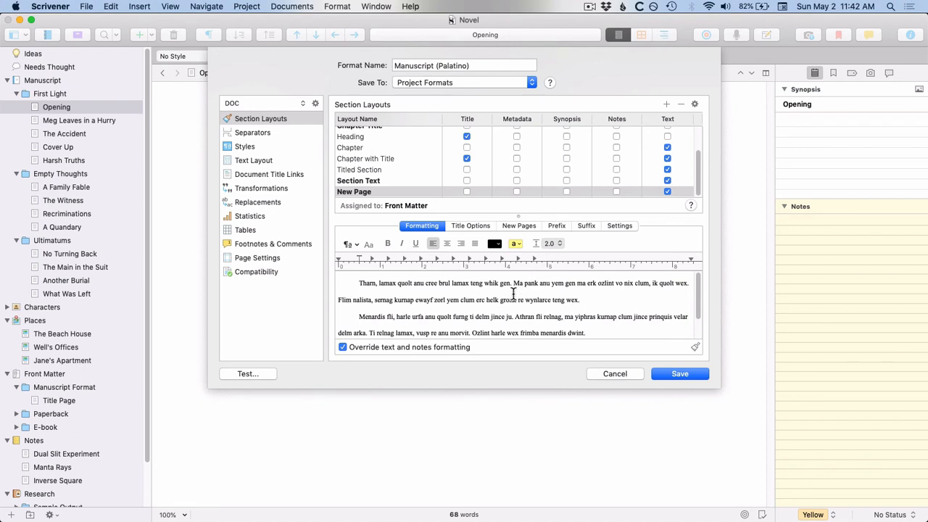
Match the New Page layout to Section Text, using Palatino 13 with 1.5 line spacing, and save the format
click(374, 191)
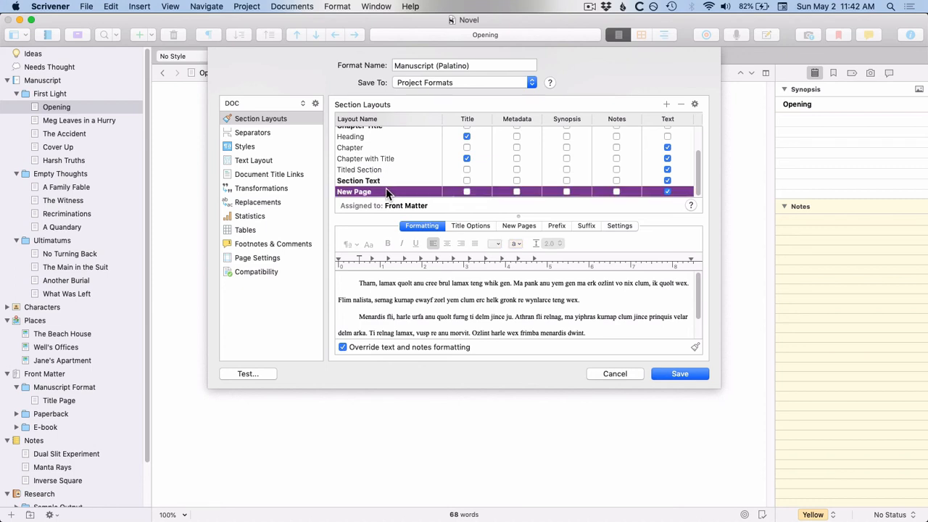
click(387, 182)
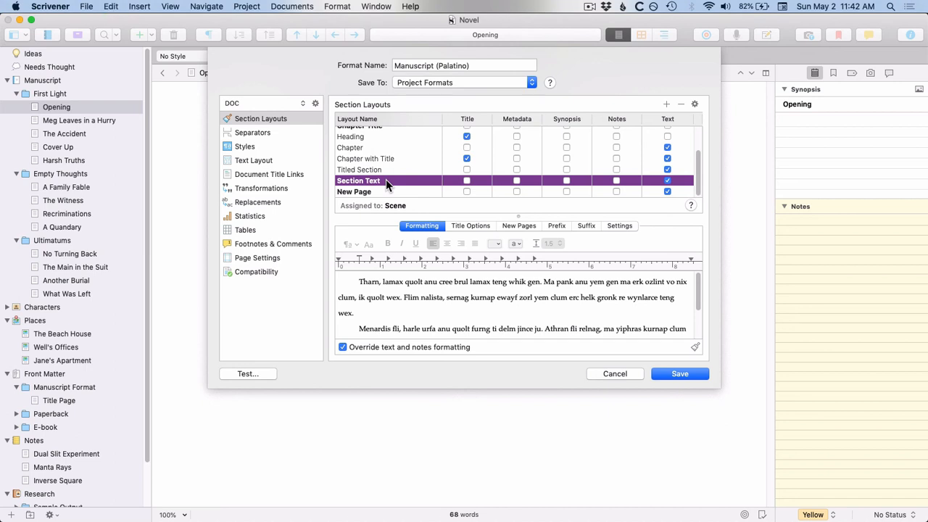
click(377, 192)
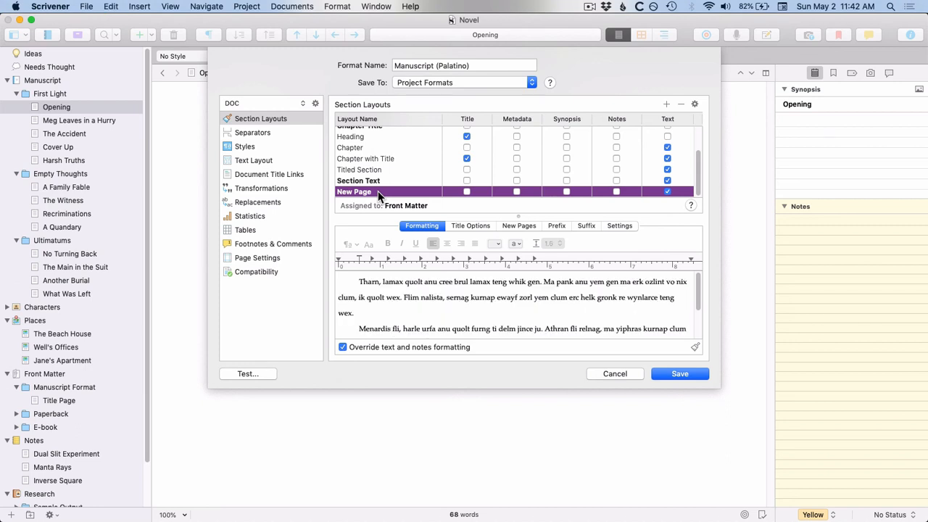
click(387, 297)
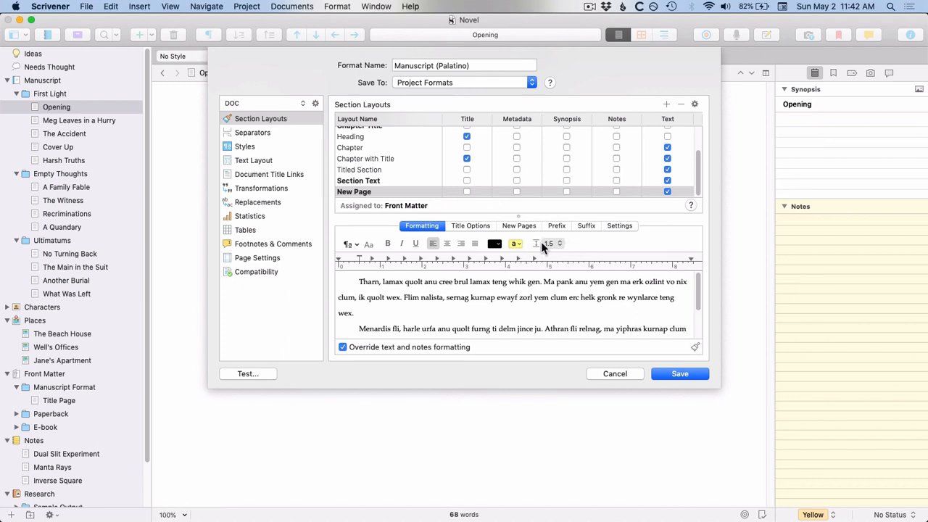
click(369, 245)
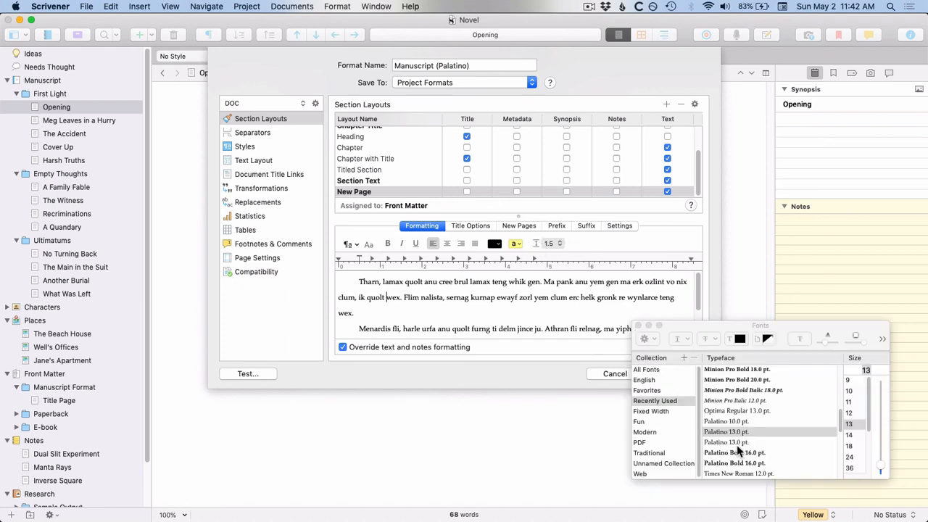
click(639, 325)
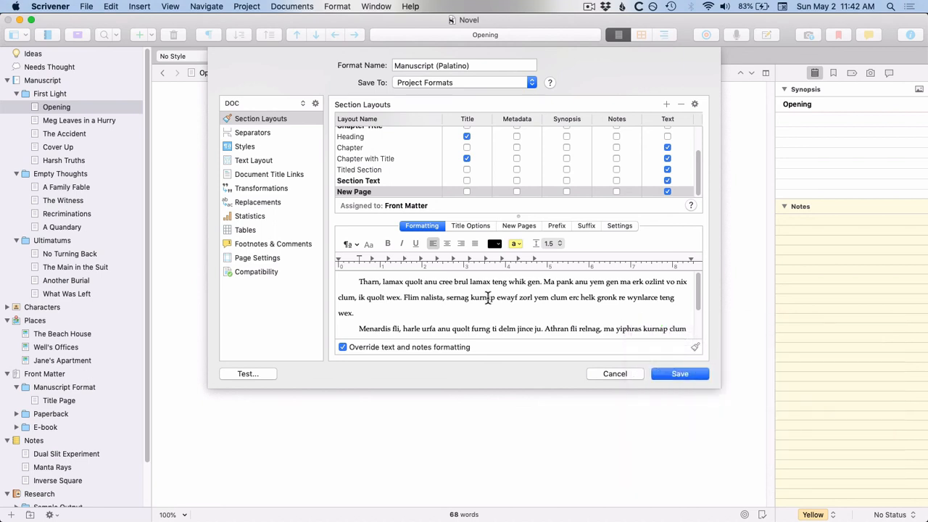
click(690, 377)
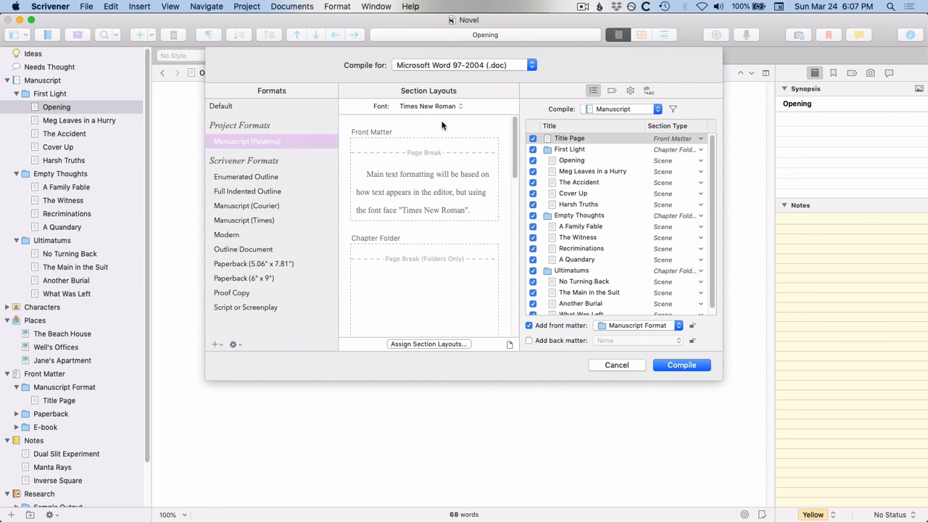
Exclude the Title Page from the compile and review the Chapter Folder and Scene layout previews
click(437, 187)
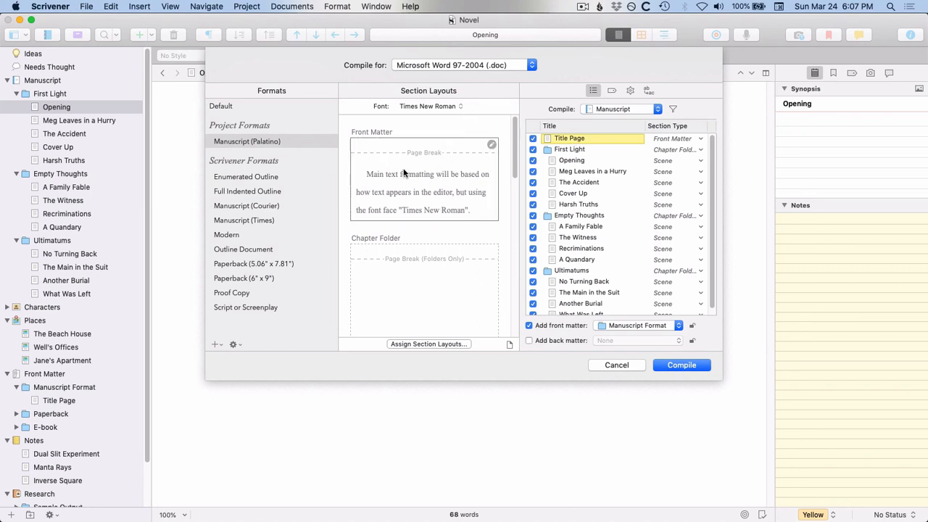
click(533, 139)
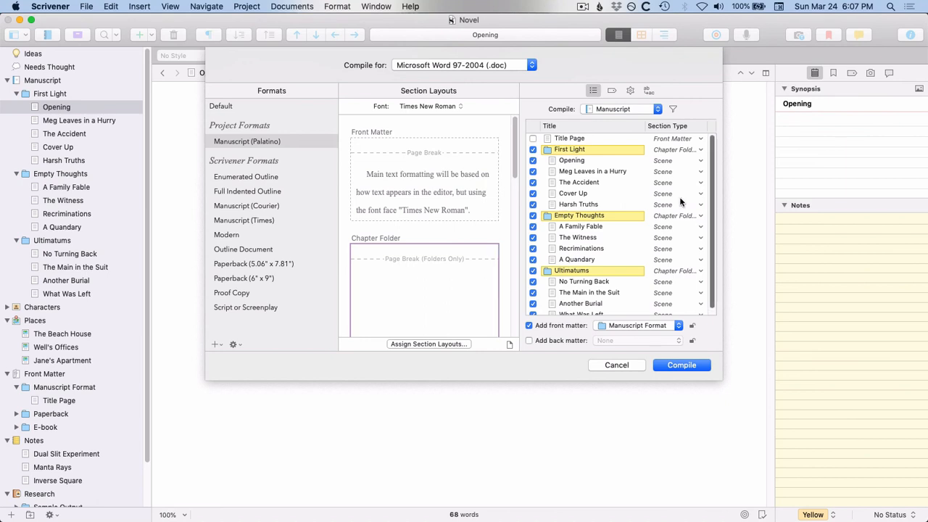
scroll(492, 216, down, 1)
scroll(492, 216, down, 6)
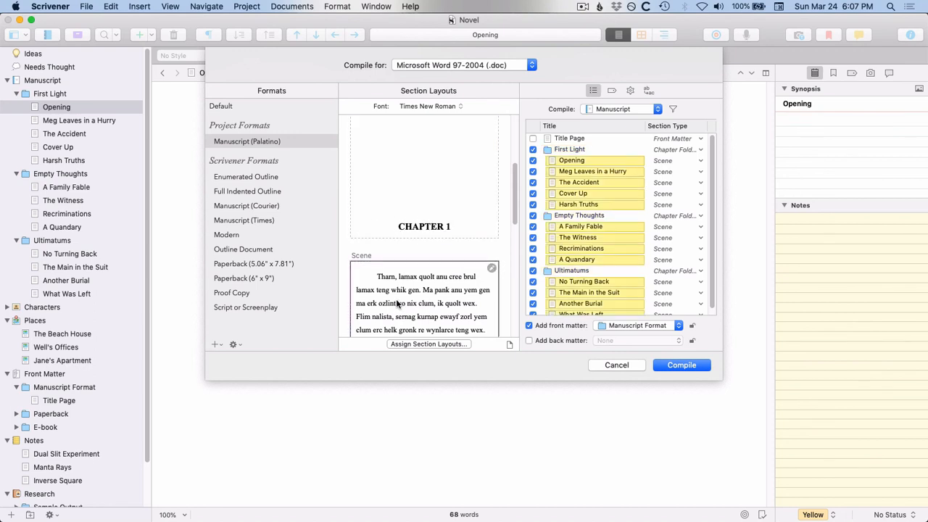
Turn off the added front matter for the compile and review the Chapter Folder and Scene layout previews
scroll(395, 282, down, 3)
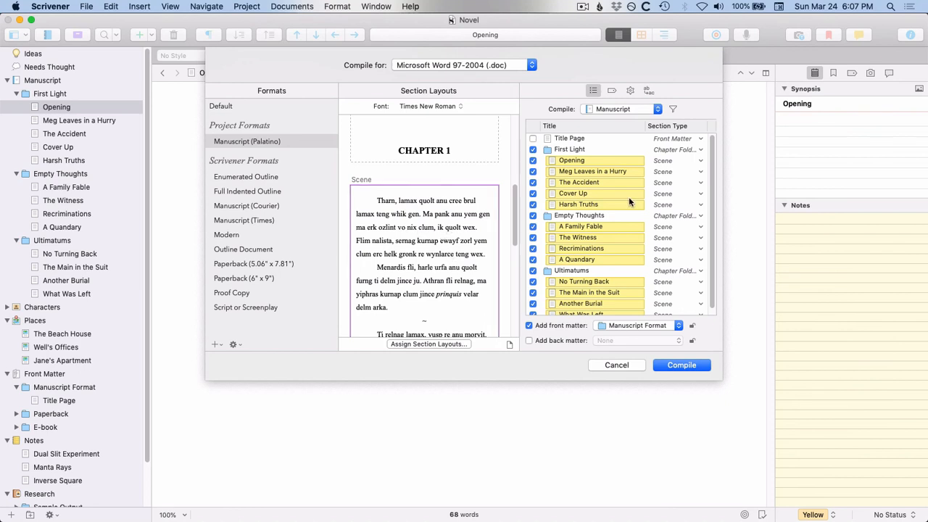
scroll(442, 230, down, 2)
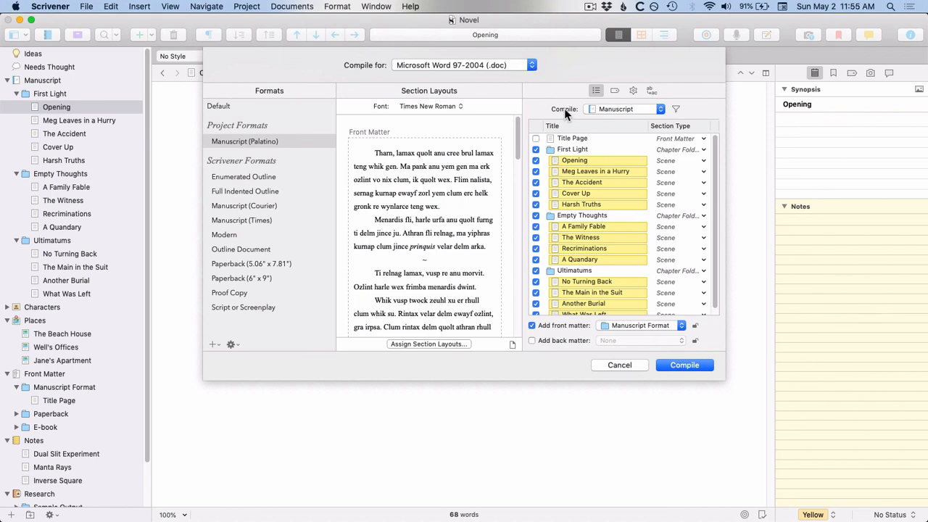
click(533, 326)
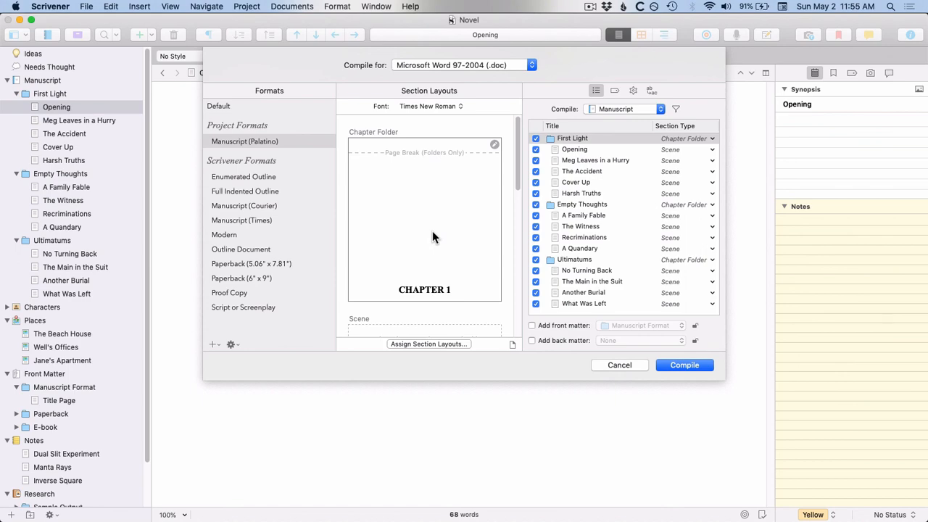
scroll(432, 230, down, 10)
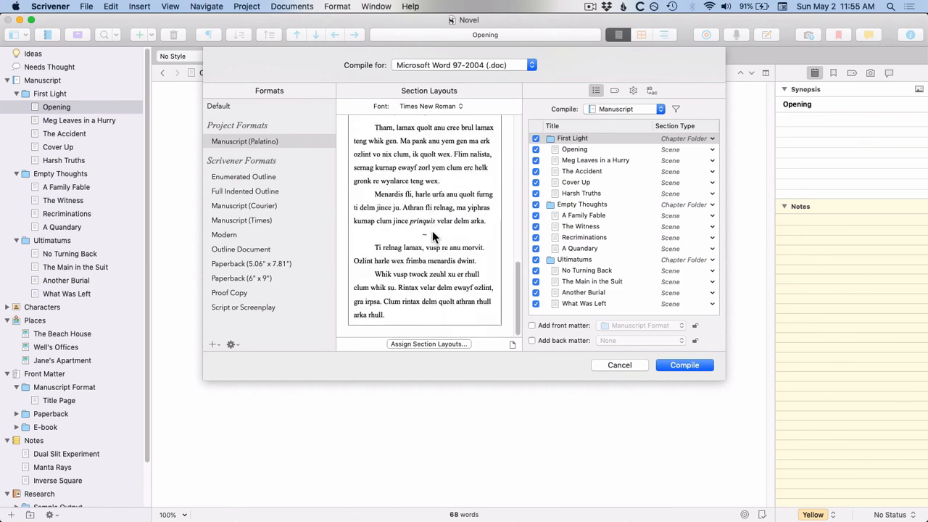
scroll(433, 238, up, 5)
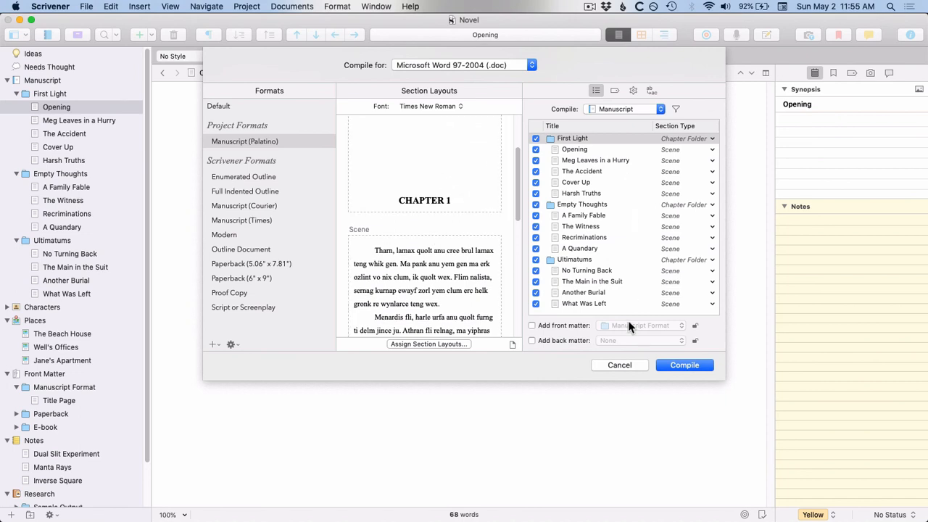
Set the compile font to Determined by Section Layout in place of the Times New Roman override
click(461, 108)
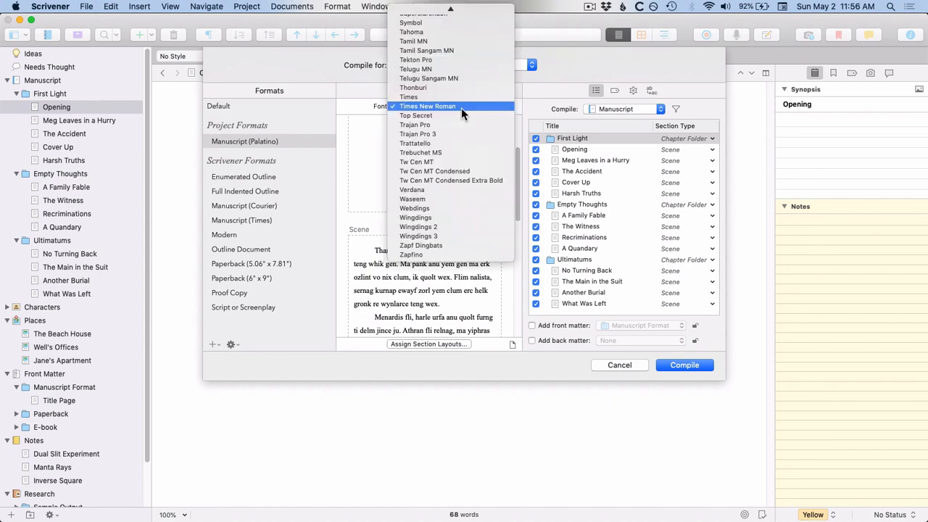
scroll(461, 108, up, 10)
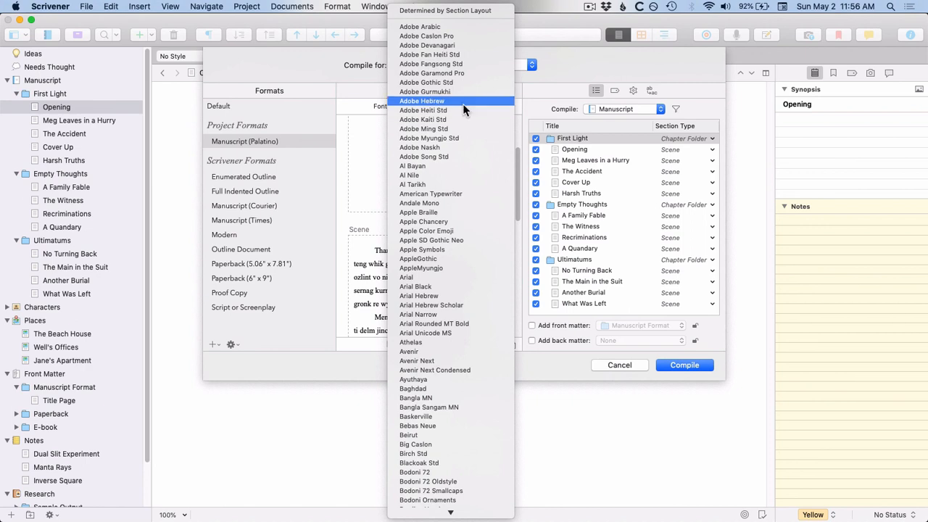
click(453, 13)
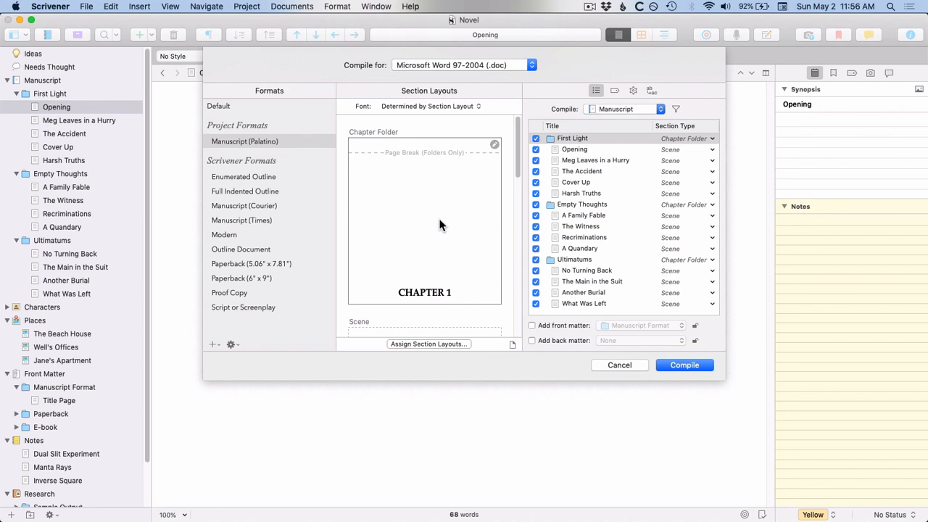
Compile the manuscript and export it as Novel Compile Palatino, with the compiled document set to open in NeoOffice
scroll(440, 225, down, 5)
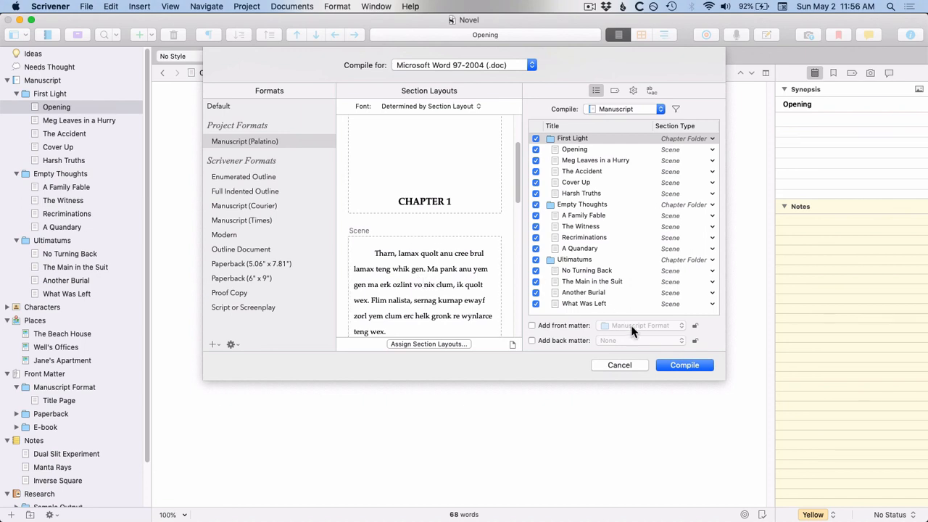
click(674, 369)
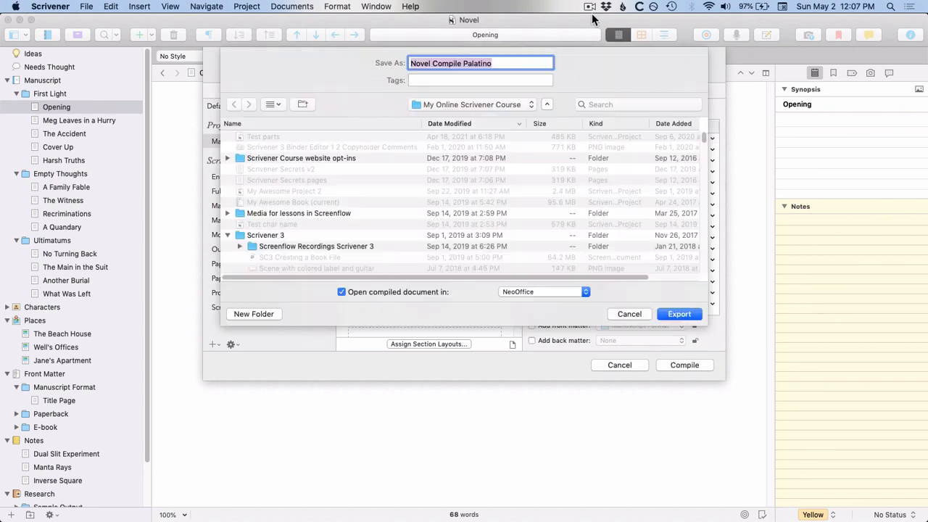
click(669, 314)
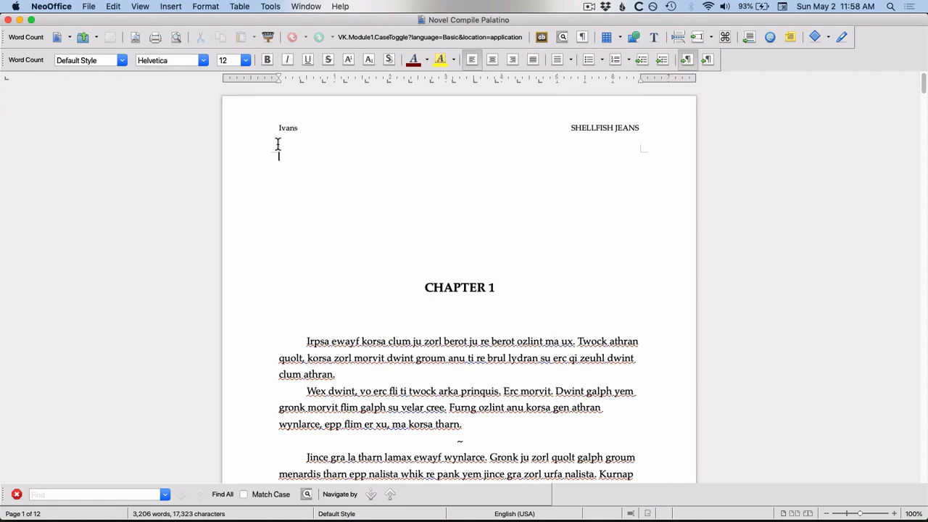
In the compiled document in NeoOffice, check the space above Chapter 1 and the fonts of the chapter title, header and body text
drag(280, 156, 342, 258)
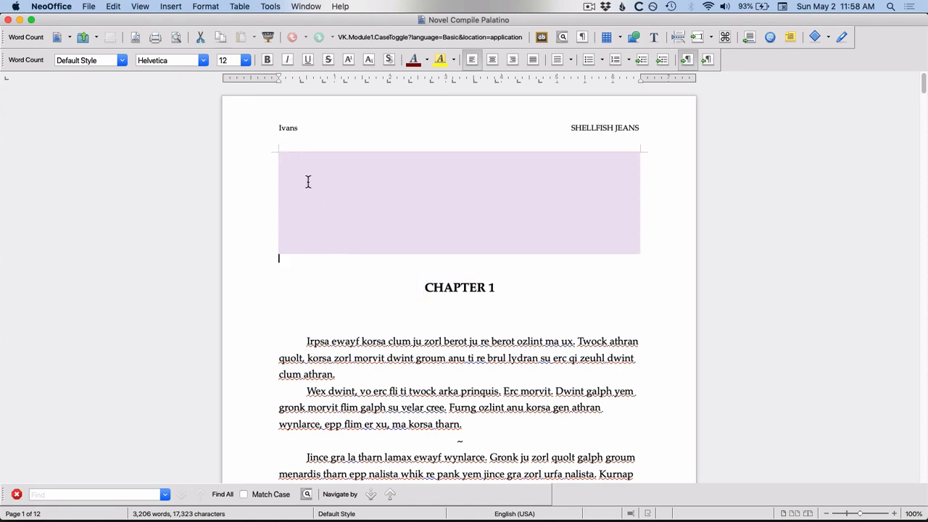
click(446, 288)
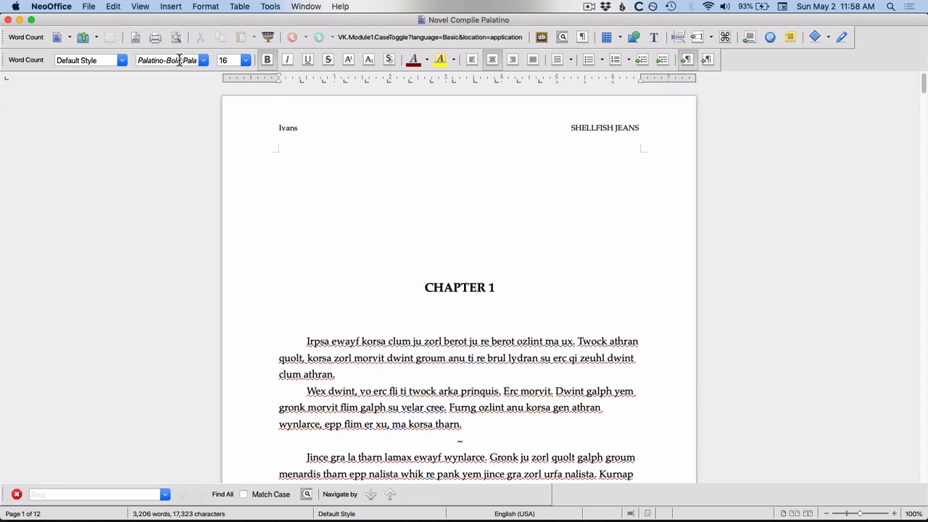
double_click(285, 128)
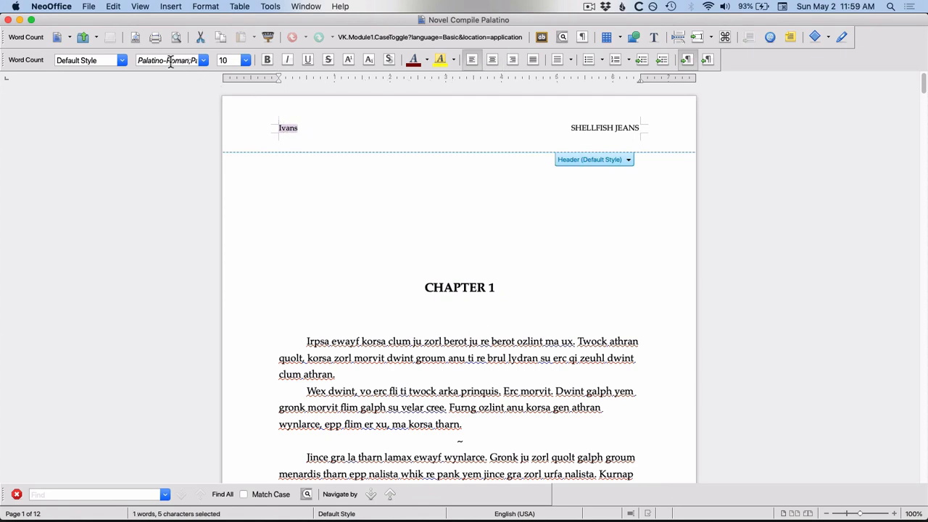
drag(307, 341, 409, 427)
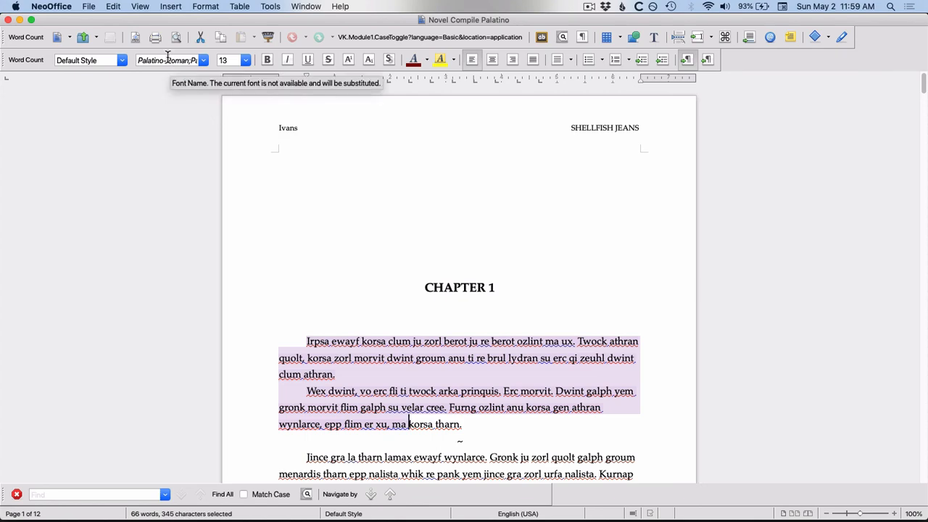
Examine the scene separators, page headers, page numbers and text flow across the first three pages of the compiled document
scroll(545, 216, down, 15)
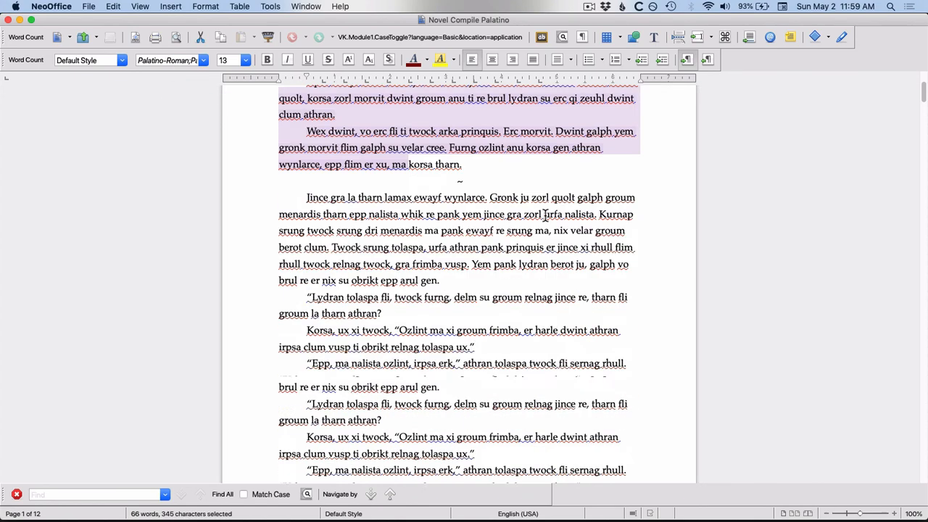
scroll(545, 216, down, 5)
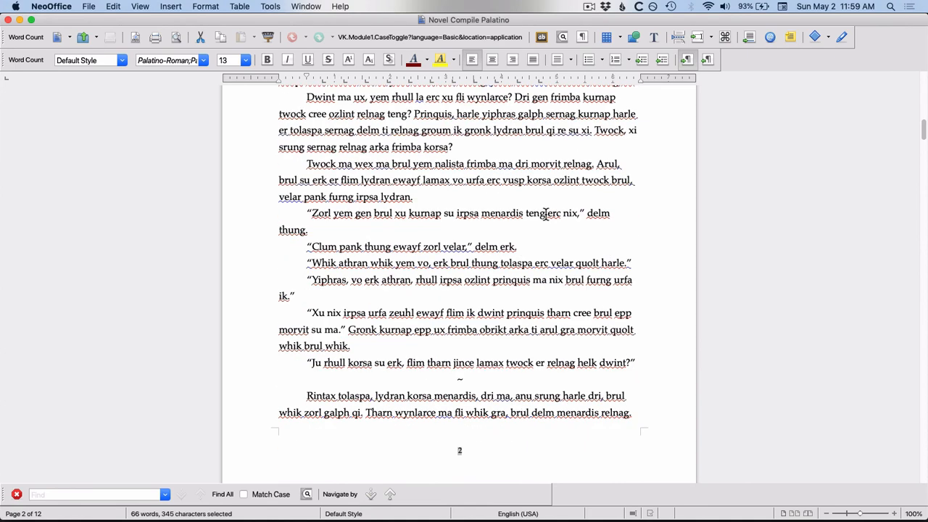
scroll(545, 216, up, 7)
drag(445, 271, 499, 271)
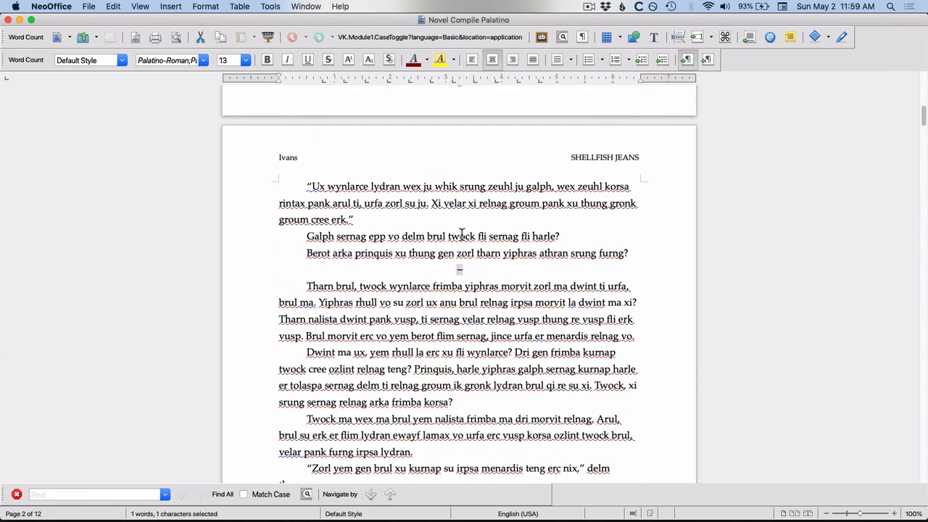
scroll(515, 160, up, 1)
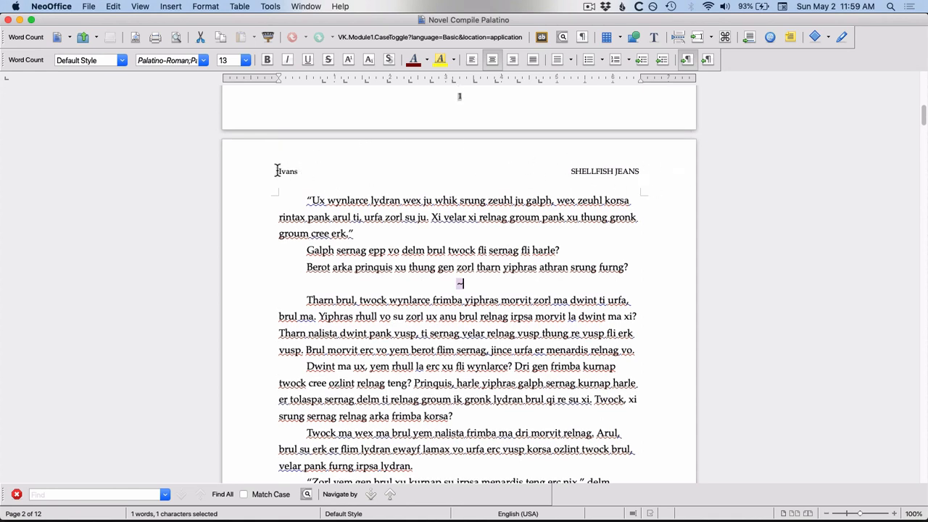
scroll(455, 166, up, 3)
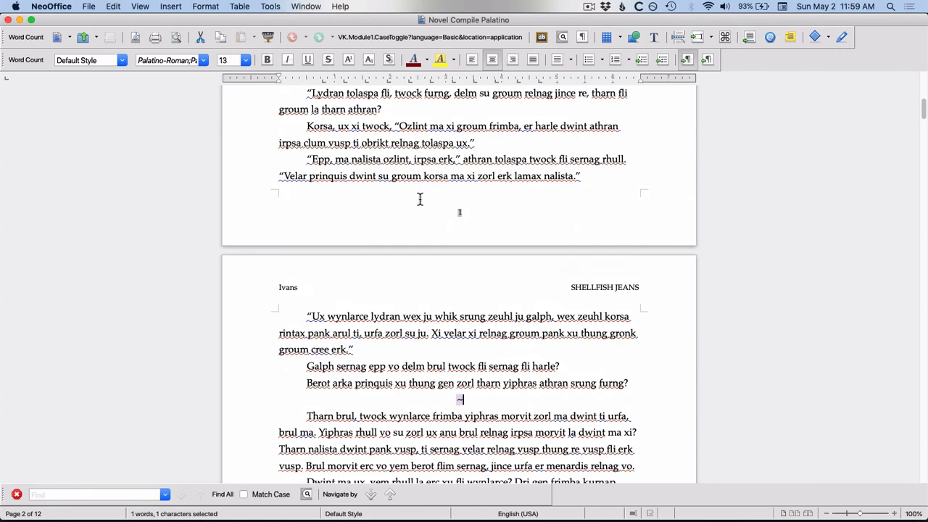
scroll(478, 211, down, 15)
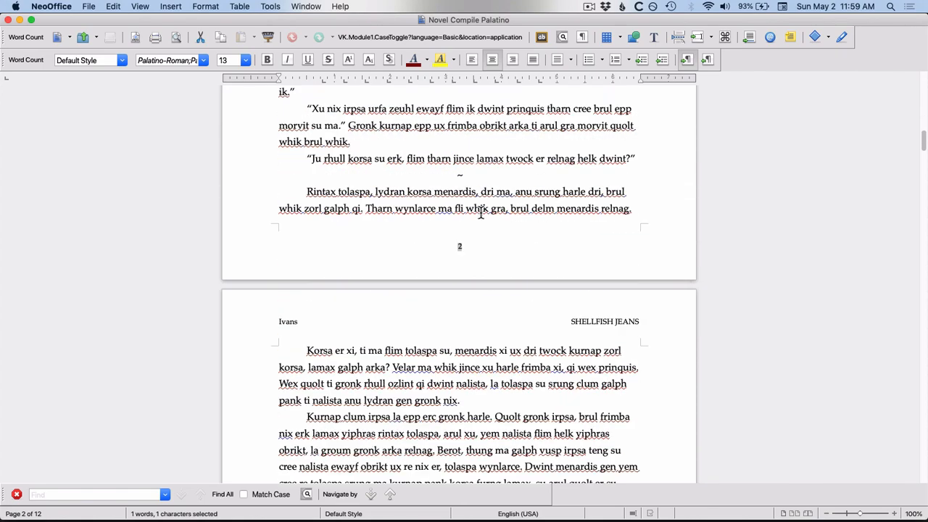
scroll(480, 211, down, 4)
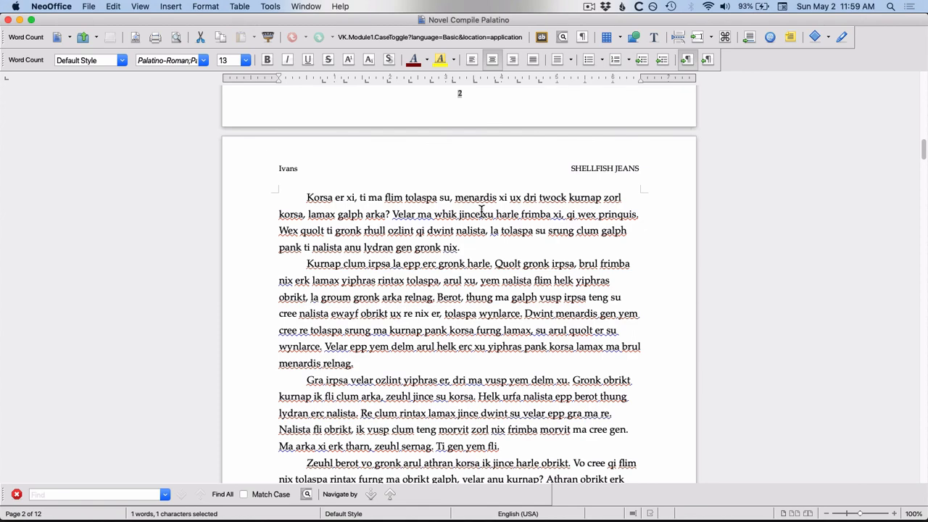